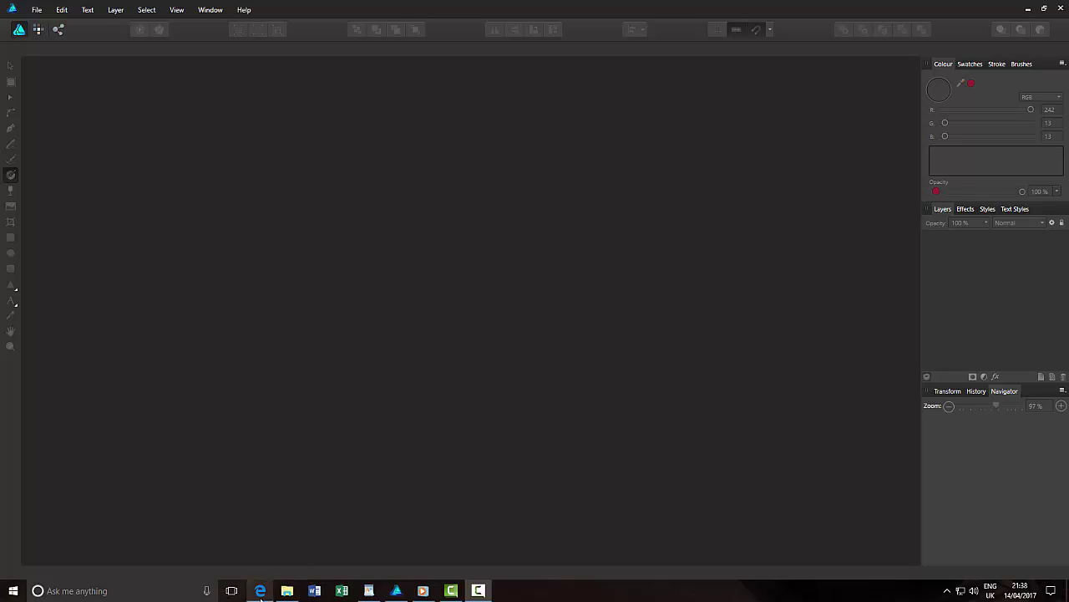
- Switch to the browser to view the Affinity group page, and switch to the media player to review the three interlocking rings video
{"action": "left_click", "coordinate": [261, 590]}
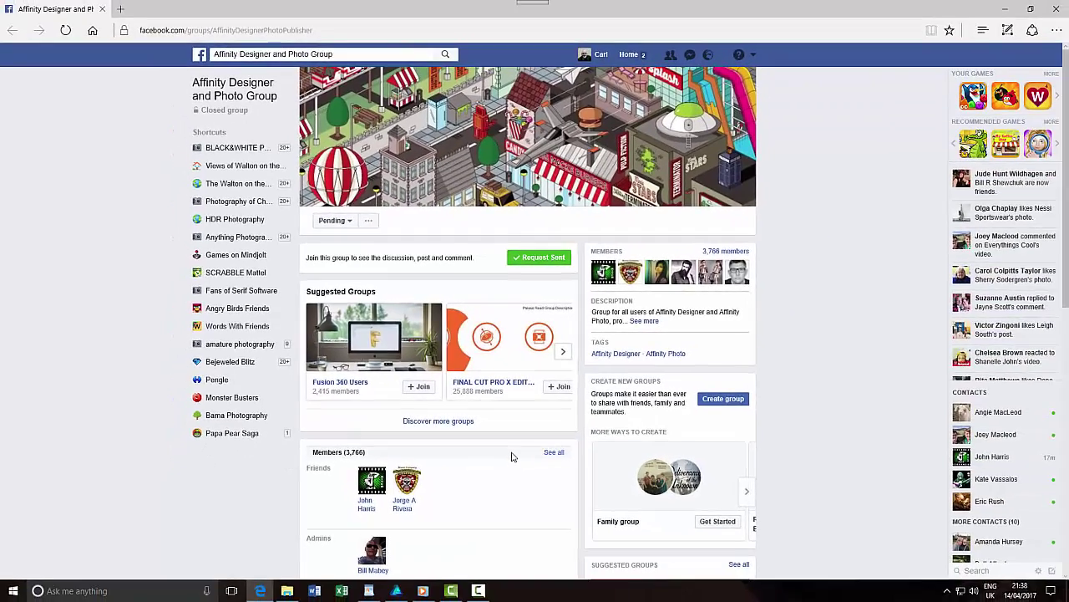
{"action": "left_click", "coordinate": [427, 591]}
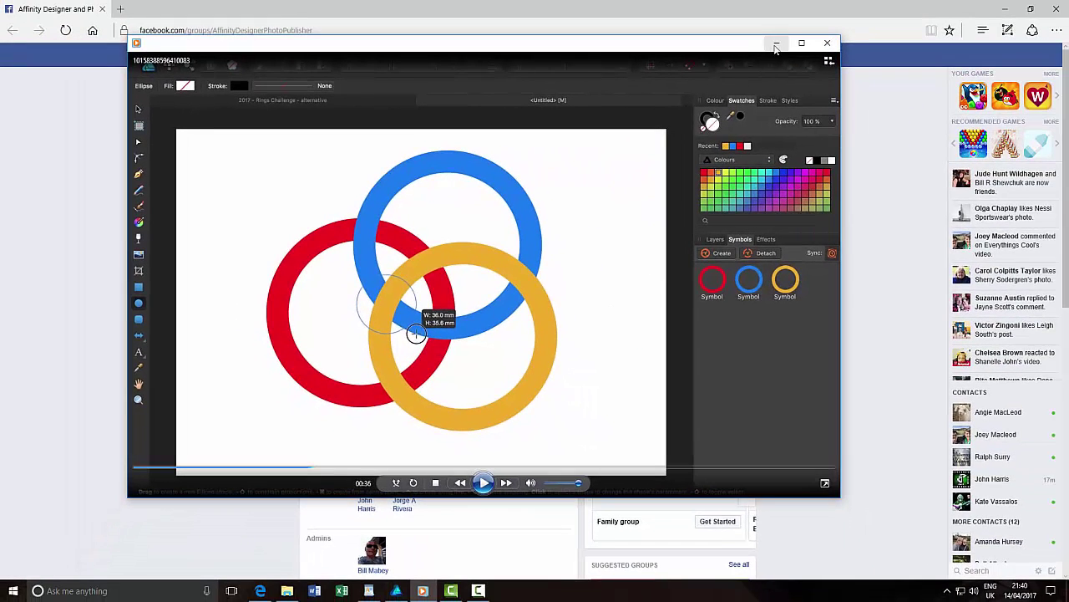
- Switch to Affinity Designer and create a 12 x 8 in Photo document at 300 DPI with RGB/8 colour
{"action": "left_click", "coordinate": [400, 591]}
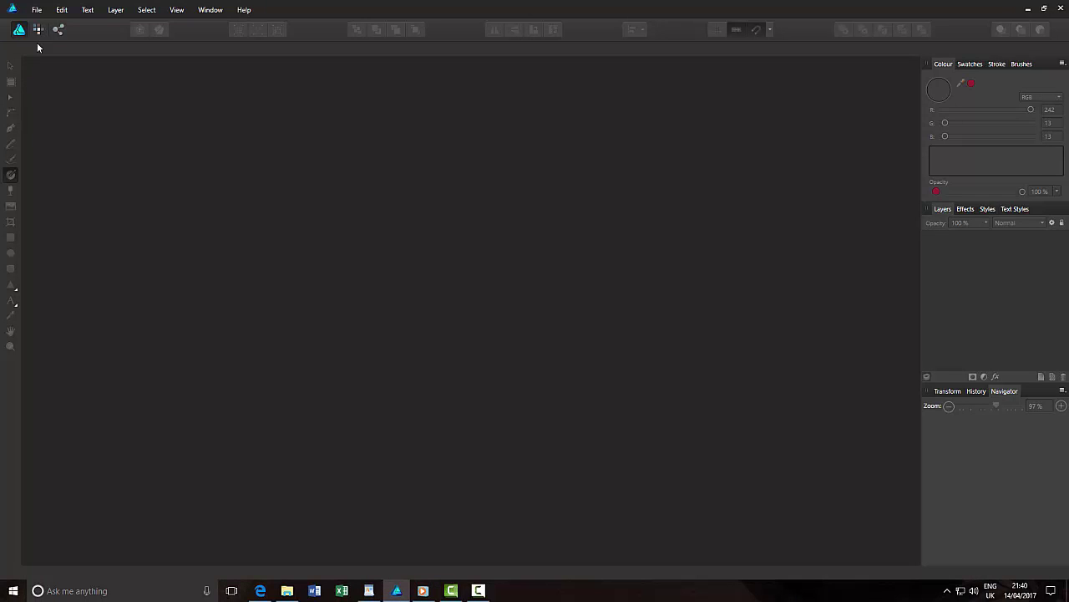
{"action": "left_click", "coordinate": [34, 10]}
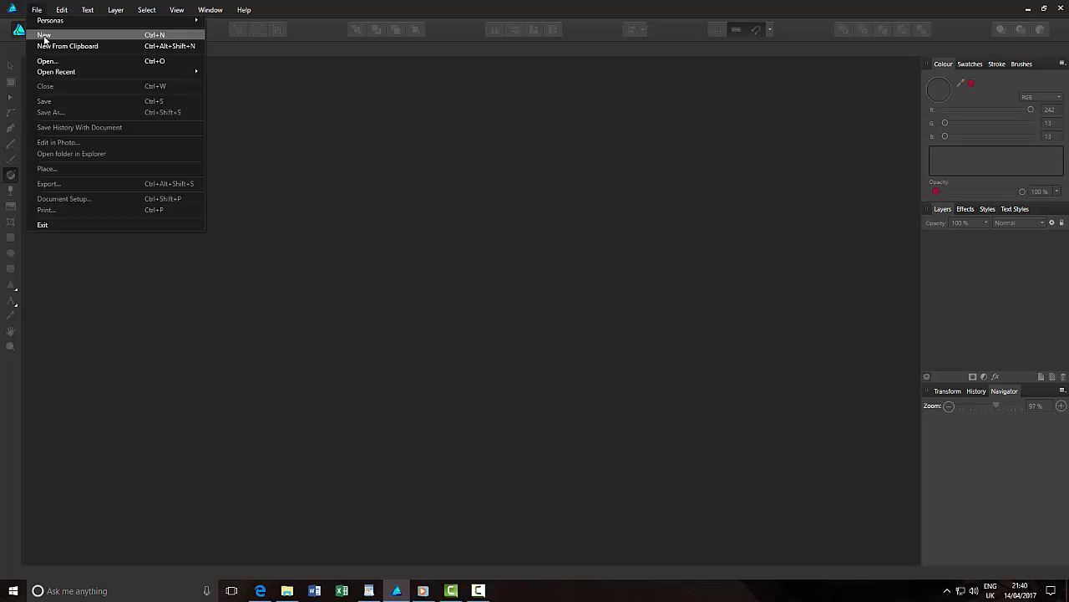
{"action": "left_click", "coordinate": [44, 35]}
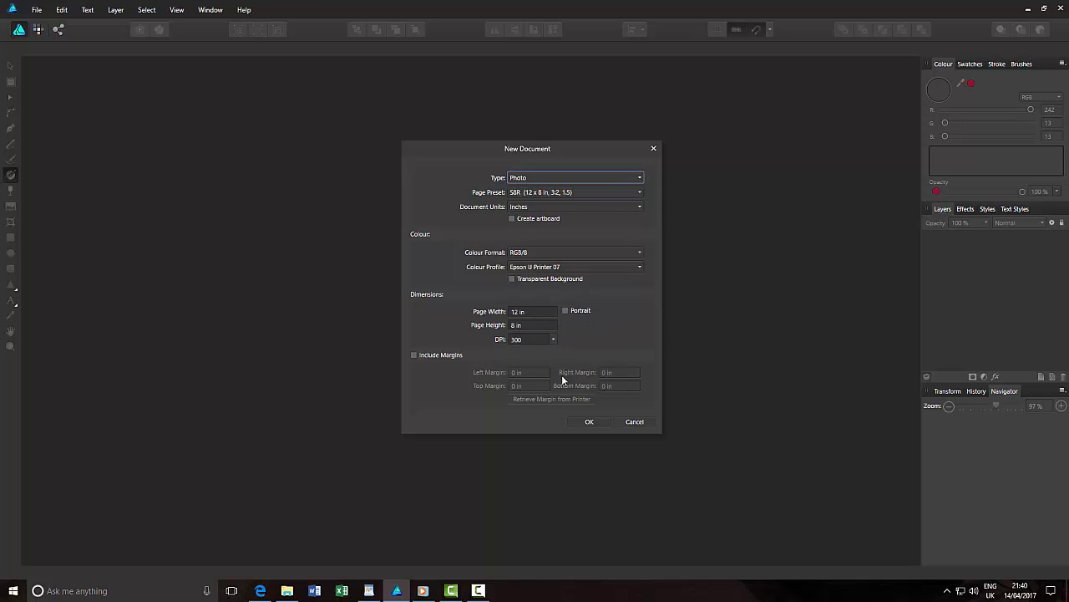
{"action": "left_click", "coordinate": [585, 422]}
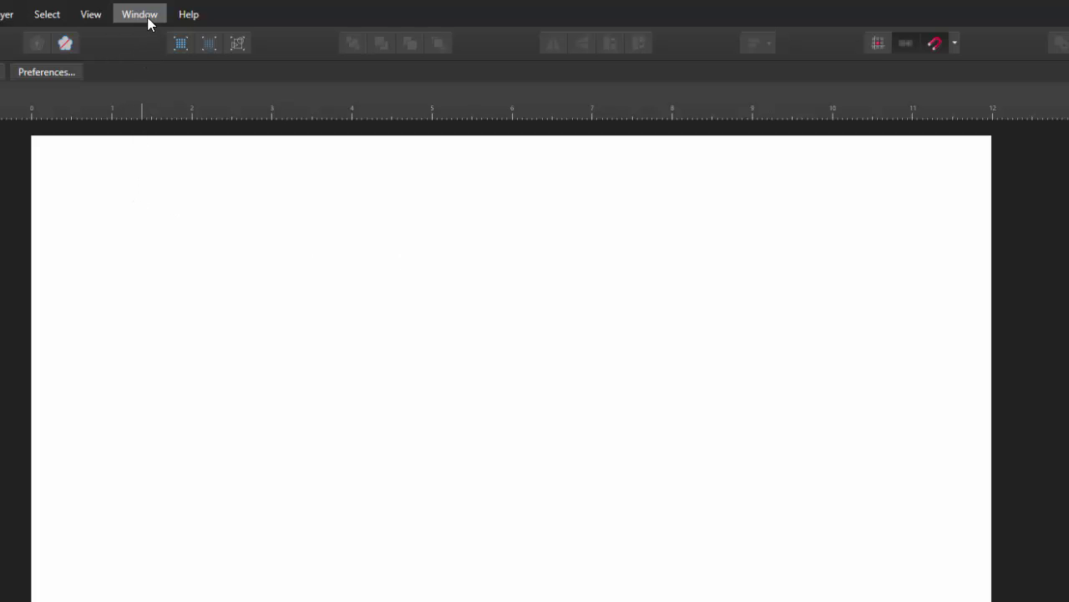
- Show the Symbols studio panel alongside the blank page
{"action": "left_click", "coordinate": [99, 16]}
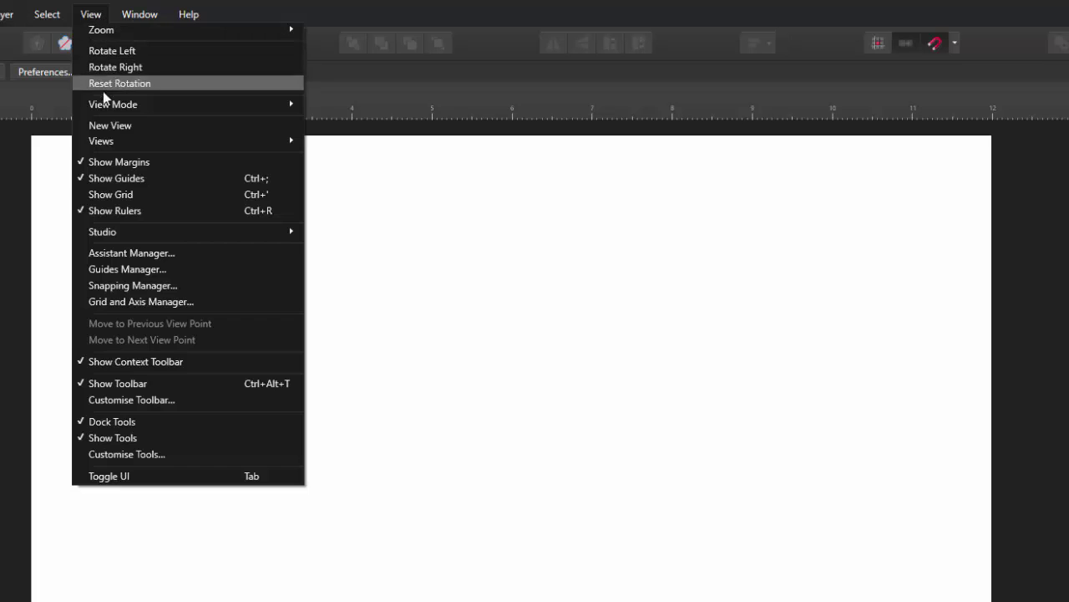
{"action": "mouse_move", "coordinate": [205, 239]}
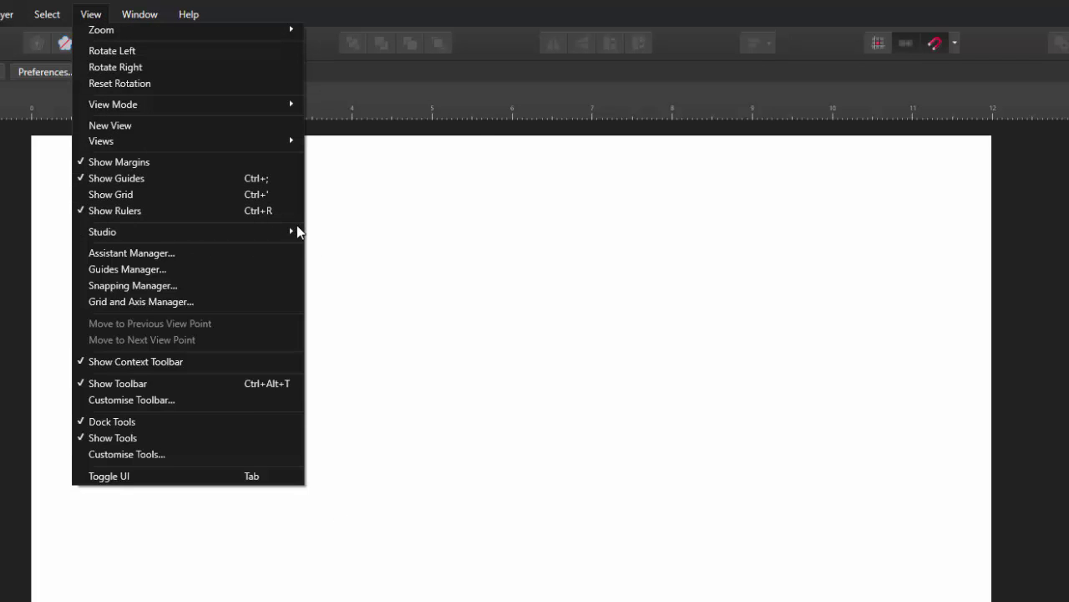
{"action": "mouse_move", "coordinate": [284, 238]}
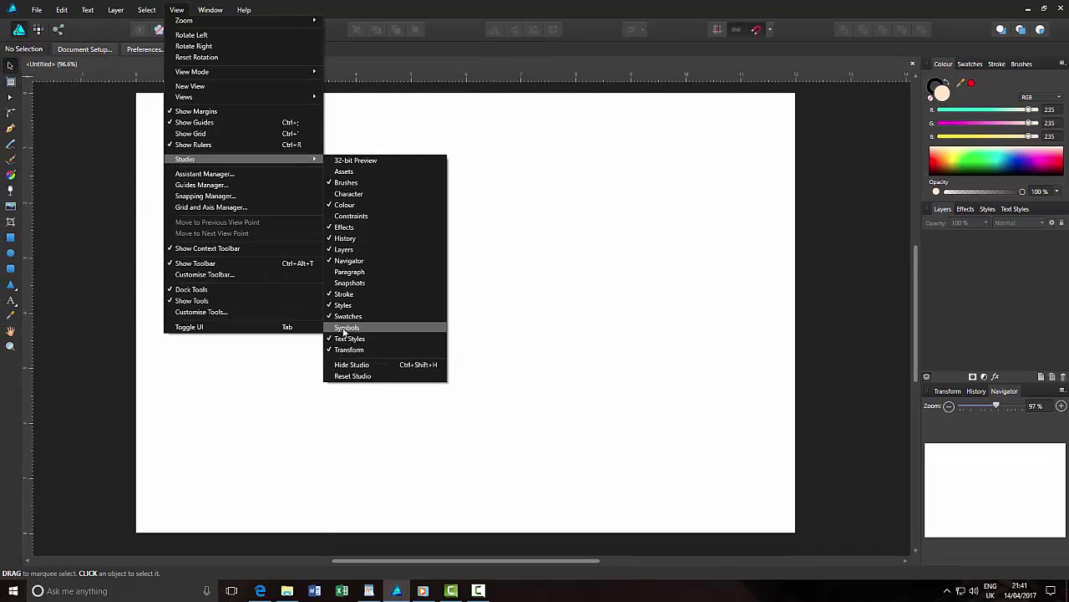
{"action": "left_click", "coordinate": [345, 328]}
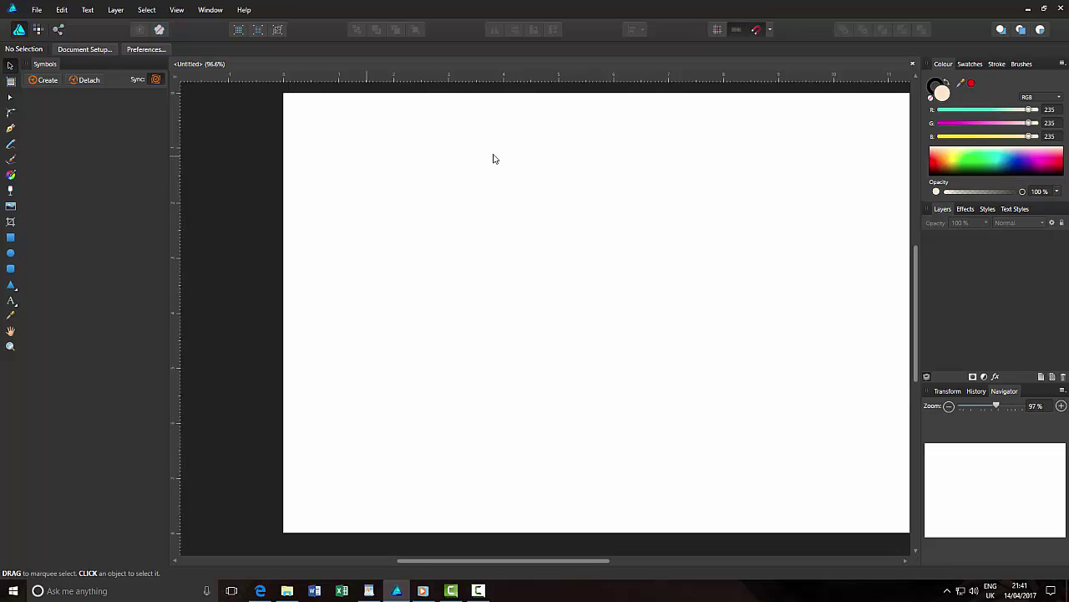
{"action": "left_click_drag", "start_coordinate": [553, 560], "coordinate": [584, 567]}
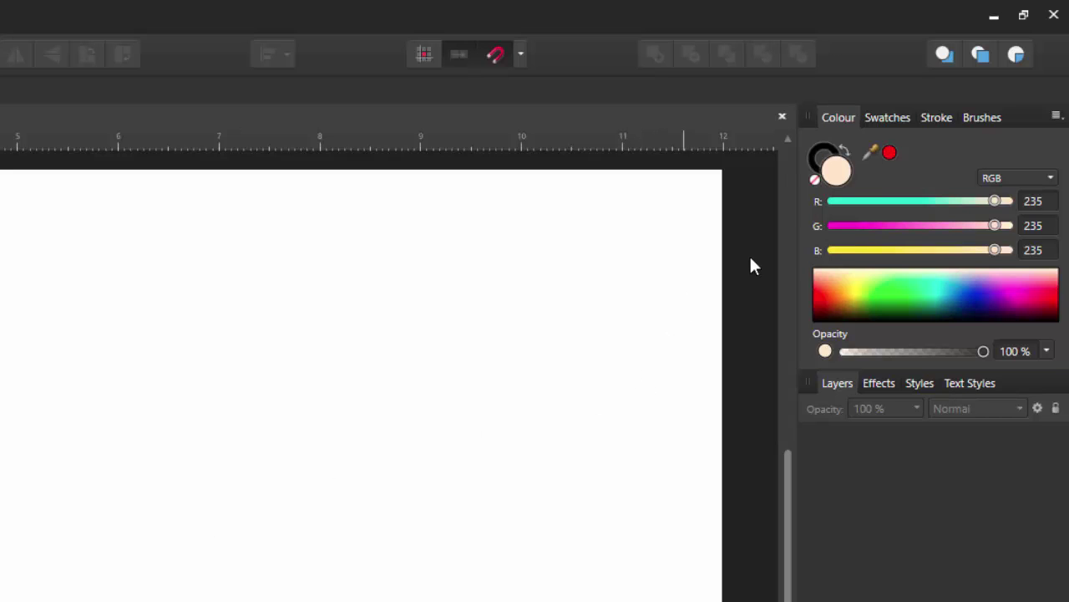
- Load the Grays swatch palette and choose a near-white gray as the fill colour
{"action": "left_click", "coordinate": [885, 119]}
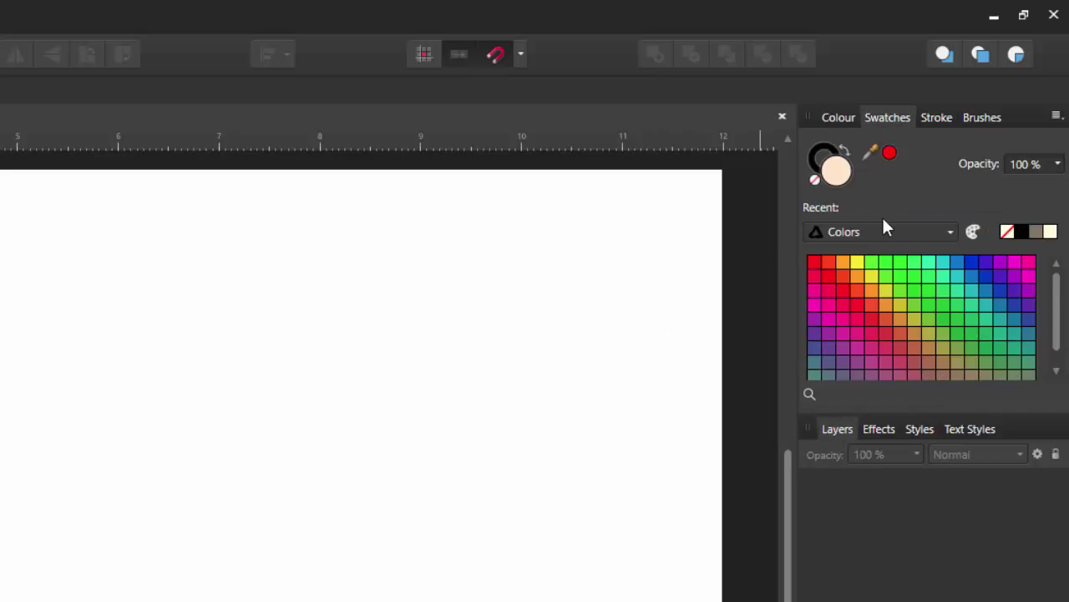
{"action": "left_click", "coordinate": [952, 231]}
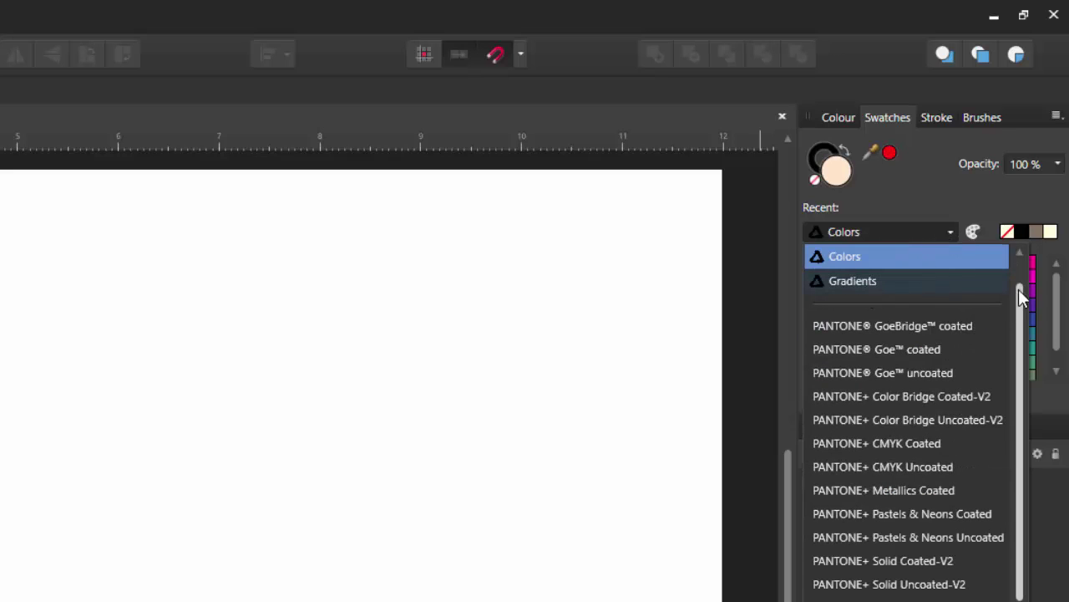
{"action": "scroll", "coordinate": [1018, 289], "scroll_direction": "up", "scroll_amount": 1}
{"action": "left_click", "coordinate": [893, 259]}
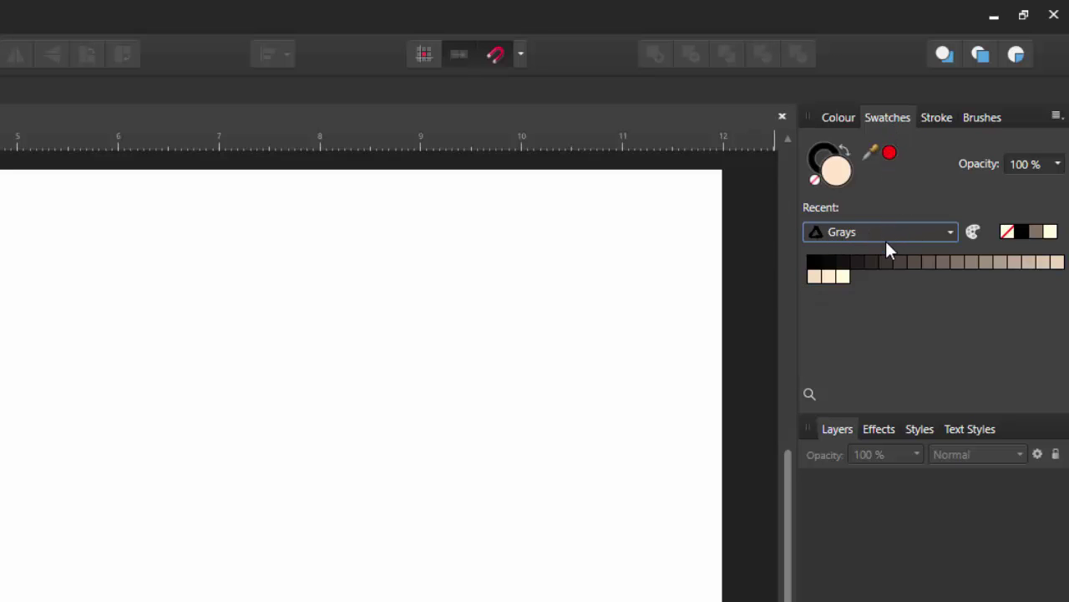
{"action": "left_click", "coordinate": [829, 276]}
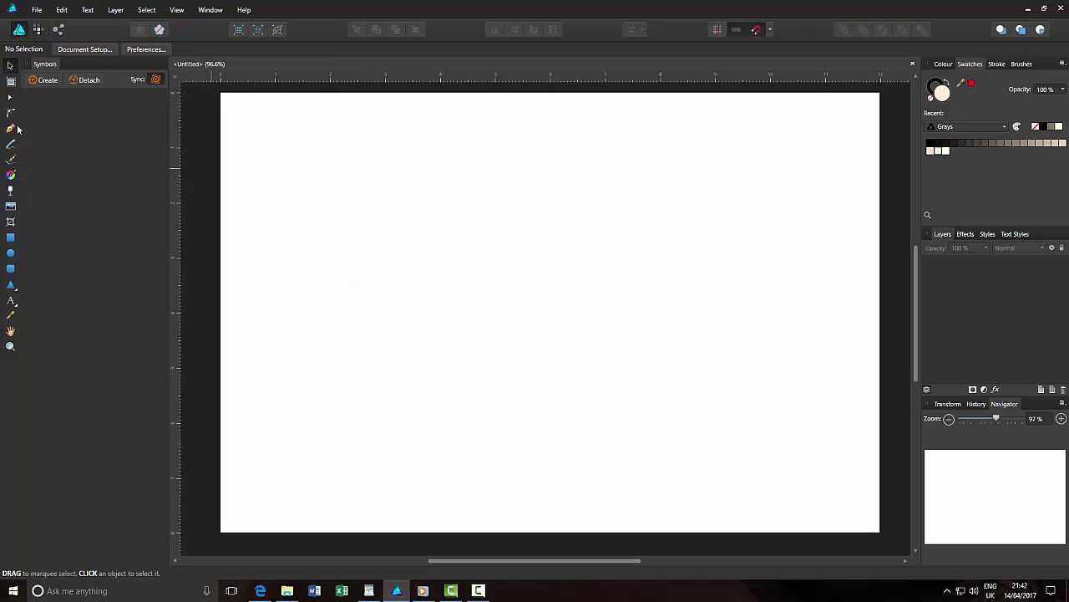
- Draw a circle about 5 in across with the Ellipse tool and position it in the lower-left part of the page
{"action": "left_click", "coordinate": [11, 254]}
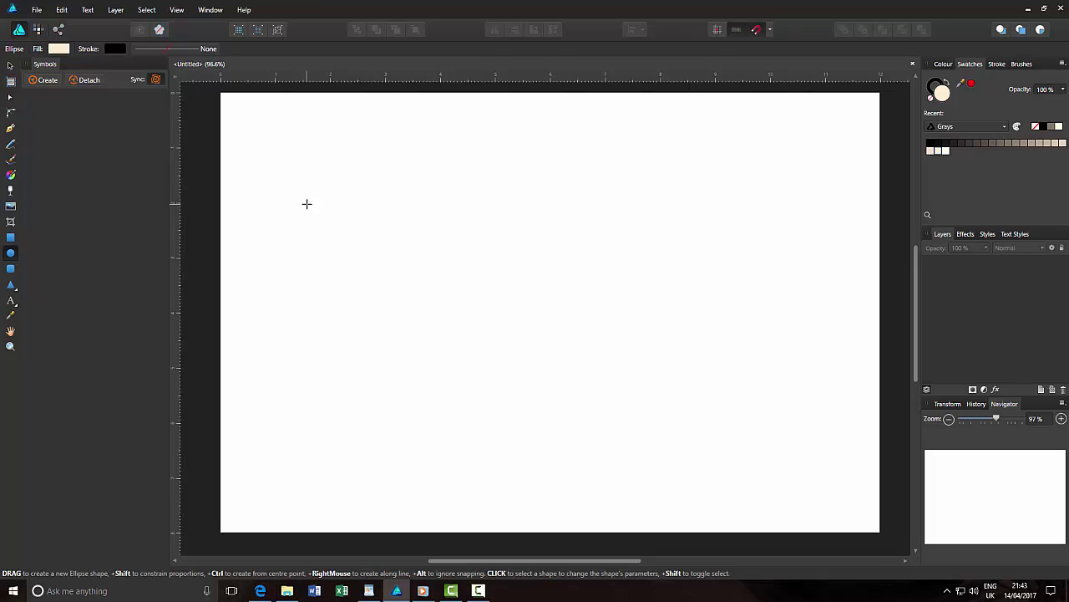
{"action": "left_click_drag", "start_coordinate": [306, 204], "coordinate": [585, 485]}
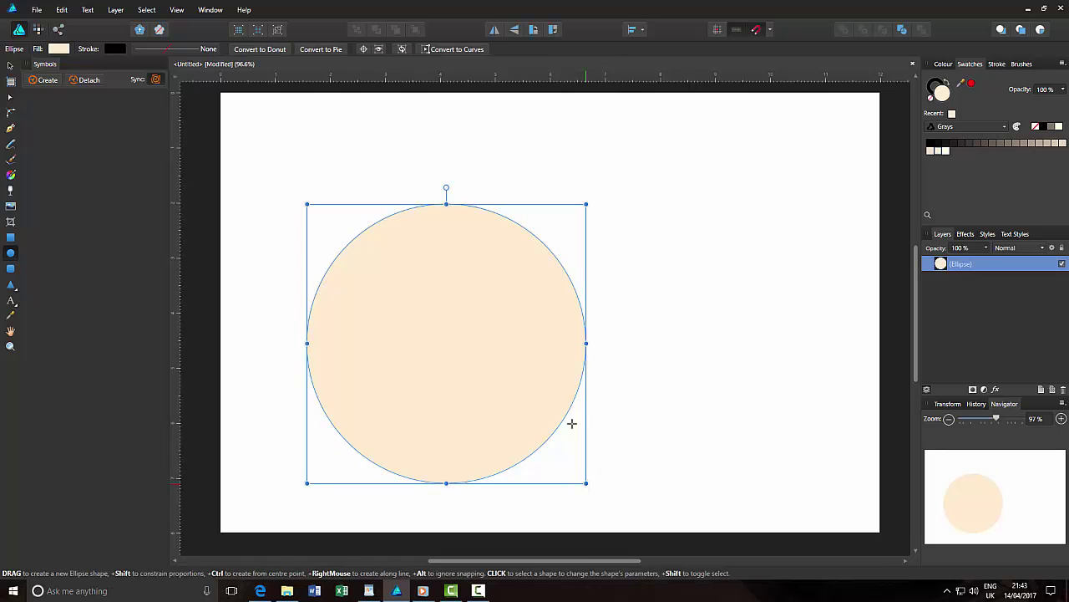
{"action": "left_click", "coordinate": [10, 66]}
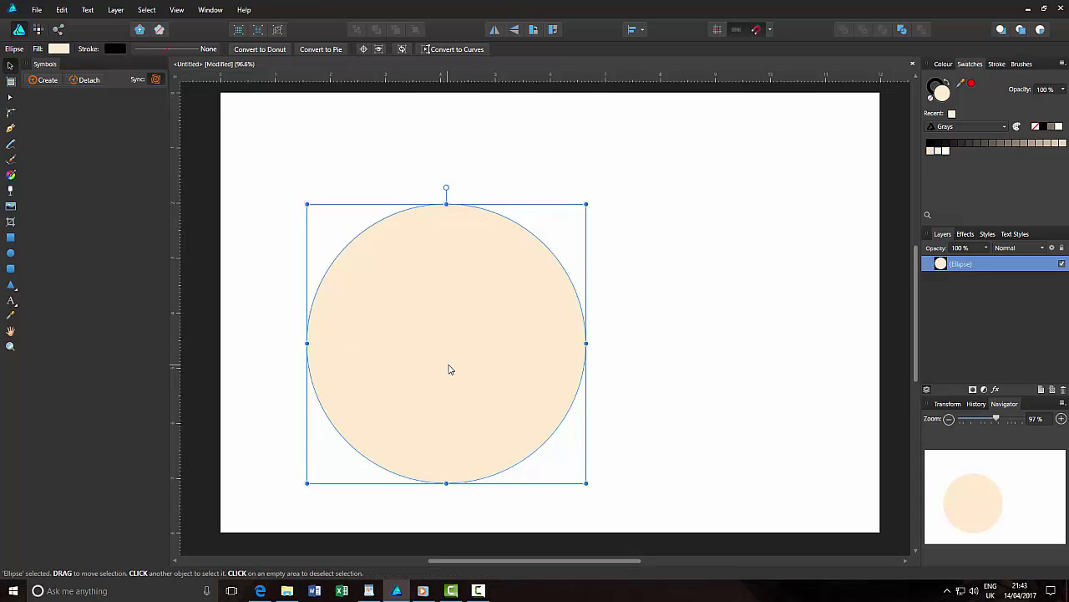
{"action": "left_click_drag", "start_coordinate": [450, 368], "coordinate": [410, 376]}
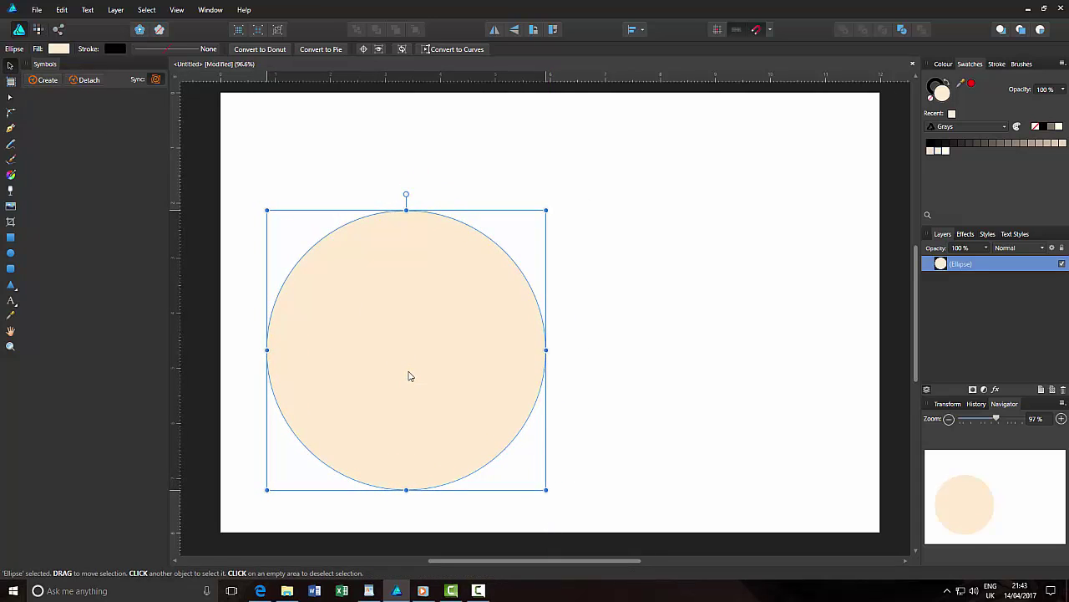
{"action": "key", "text": "Down"}
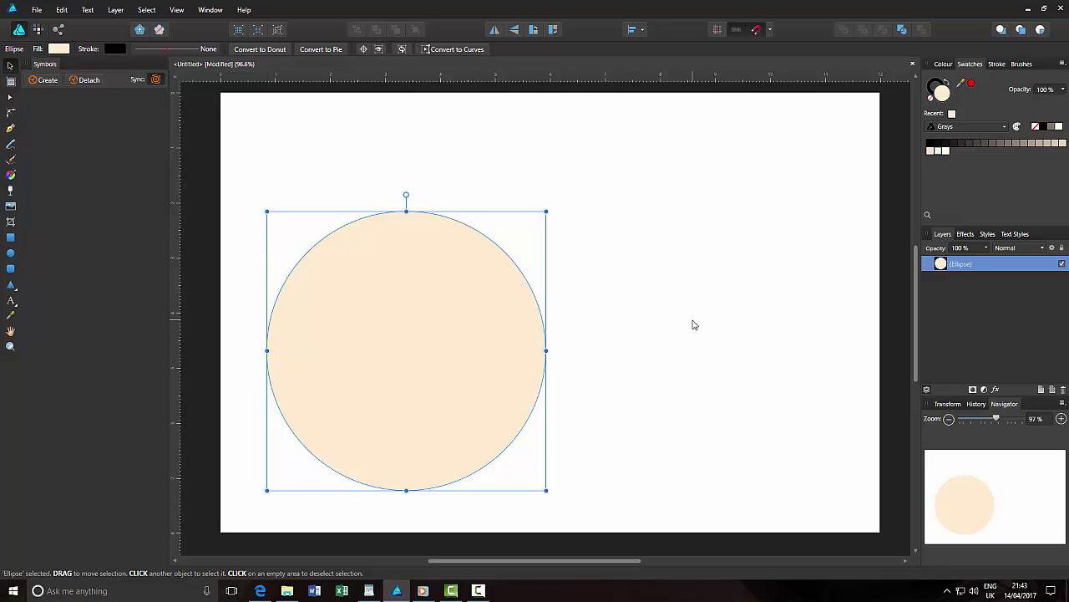
- Duplicate the circle and scale the copy down to about 4.2 in across, centred inside the original
{"action": "right_click", "coordinate": [986, 266]}
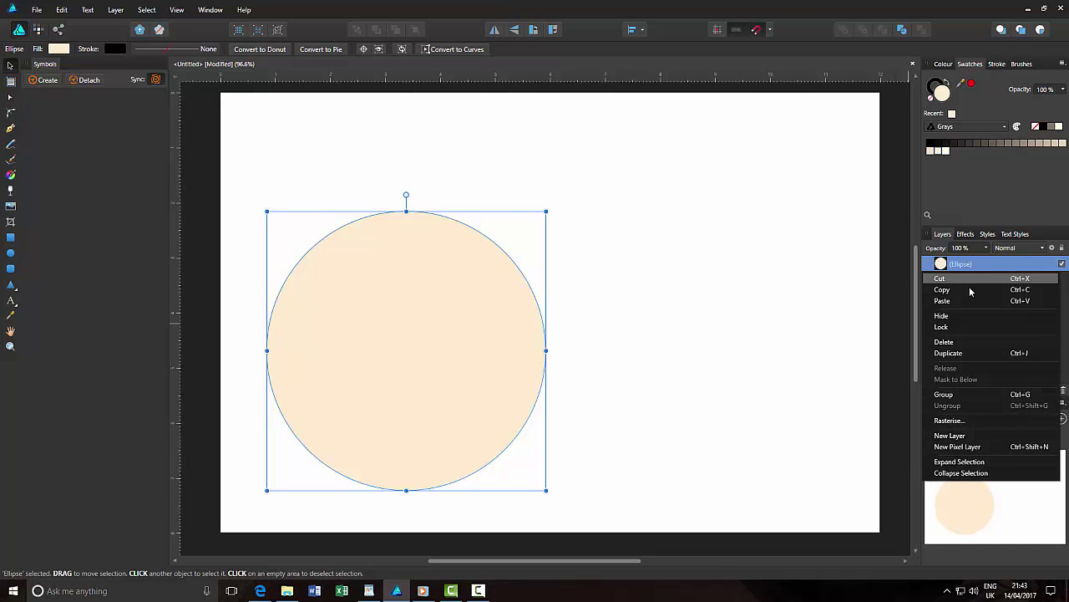
{"action": "left_click", "coordinate": [990, 357]}
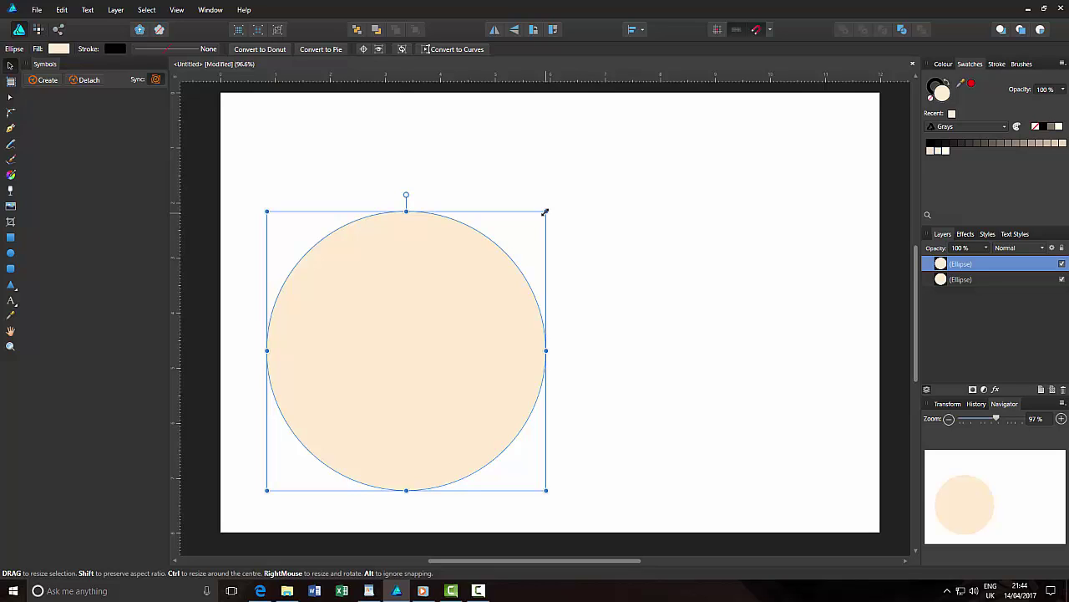
{"action": "left_click_drag", "start_coordinate": [545, 210], "coordinate": [508, 244]}
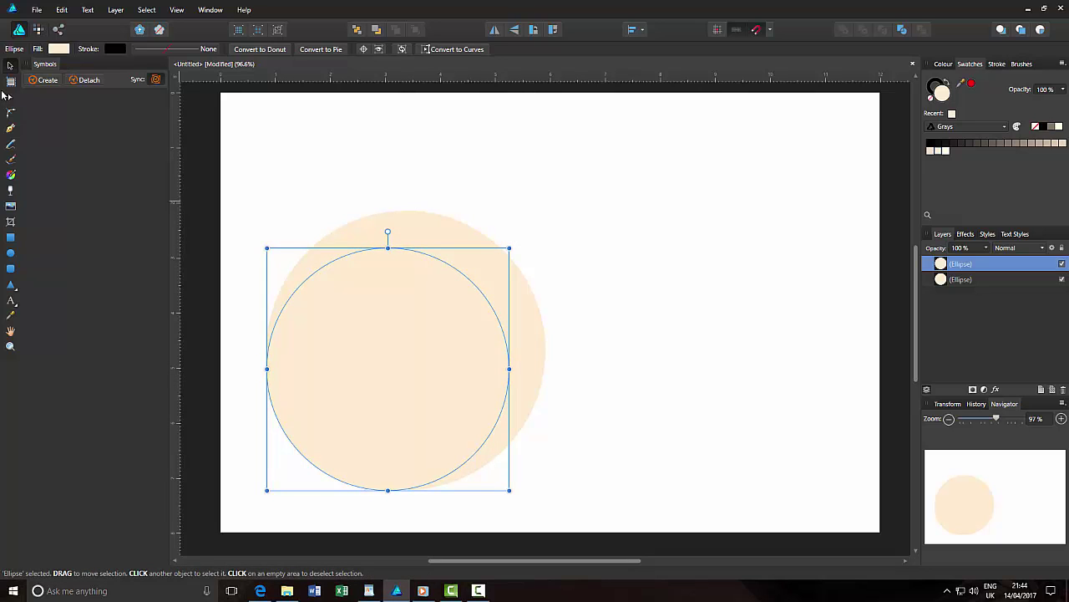
{"action": "left_click_drag", "start_coordinate": [406, 393], "coordinate": [418, 393]}
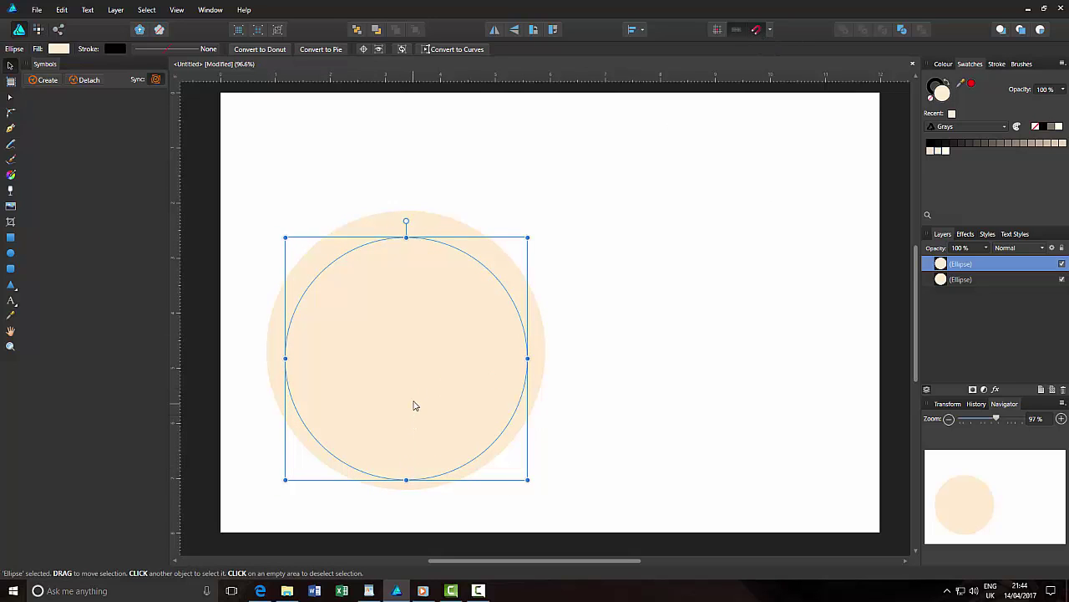
{"action": "left_click_drag", "start_coordinate": [415, 401], "coordinate": [417, 397]}
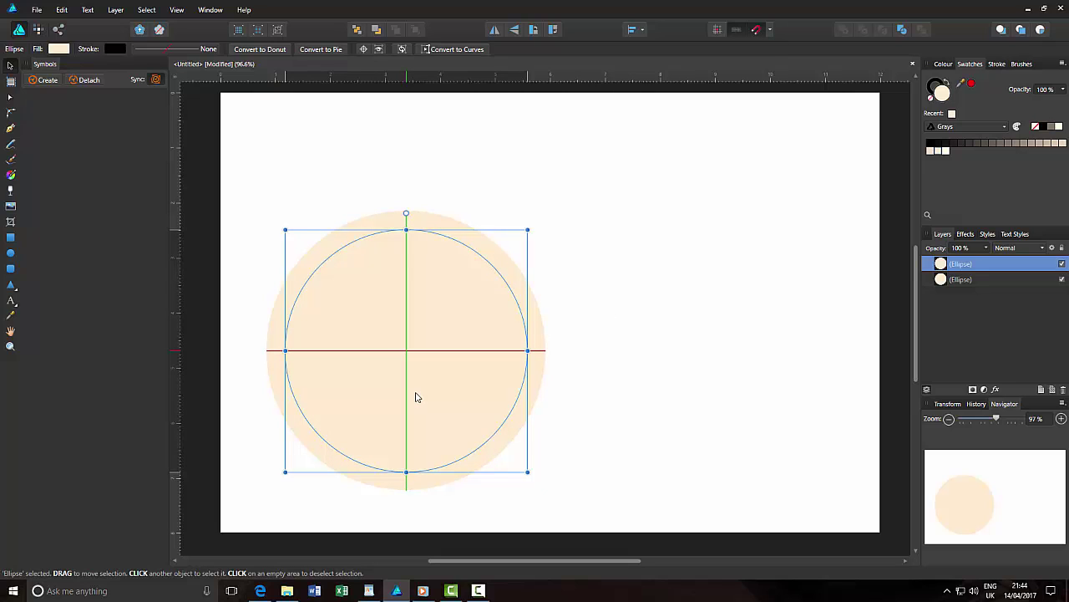
{"action": "left_click_drag", "start_coordinate": [417, 397], "coordinate": [417, 397]}
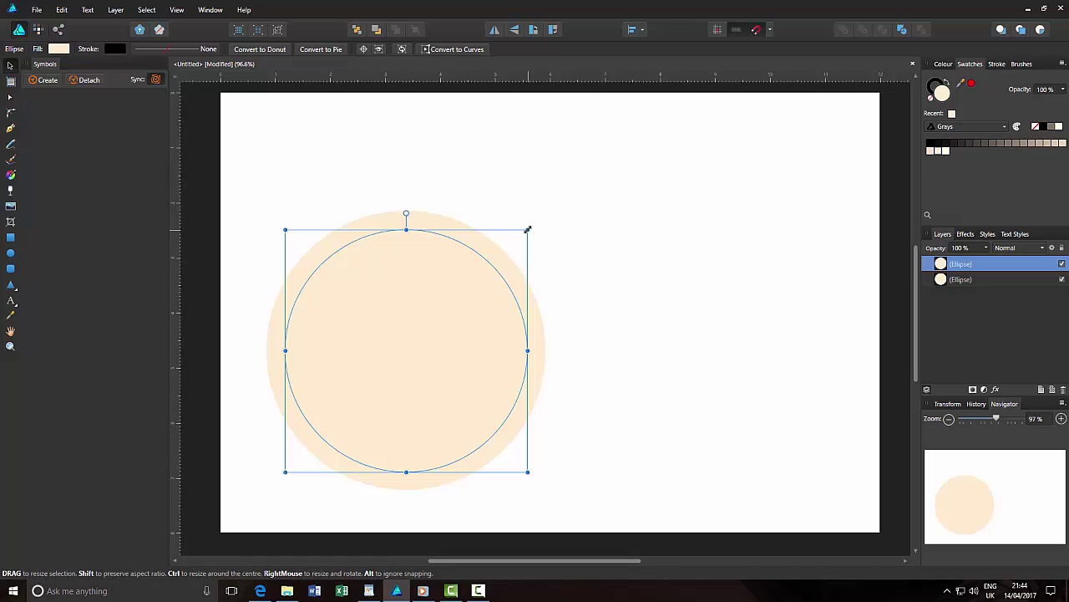
{"action": "left_click_drag", "start_coordinate": [527, 230], "coordinate": [519, 242]}
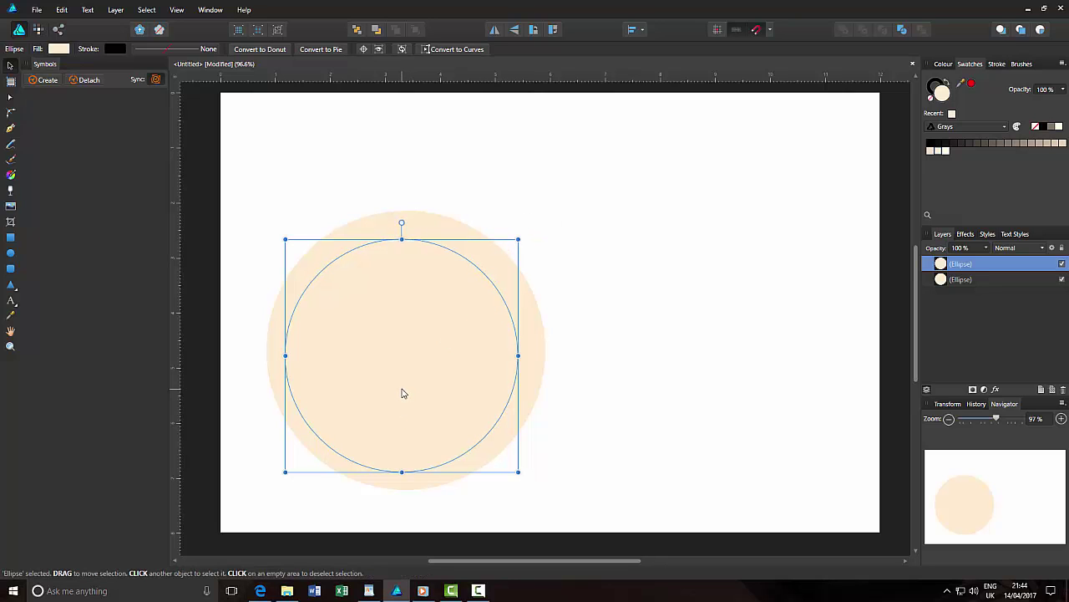
{"action": "left_click_drag", "start_coordinate": [402, 389], "coordinate": [413, 387]}
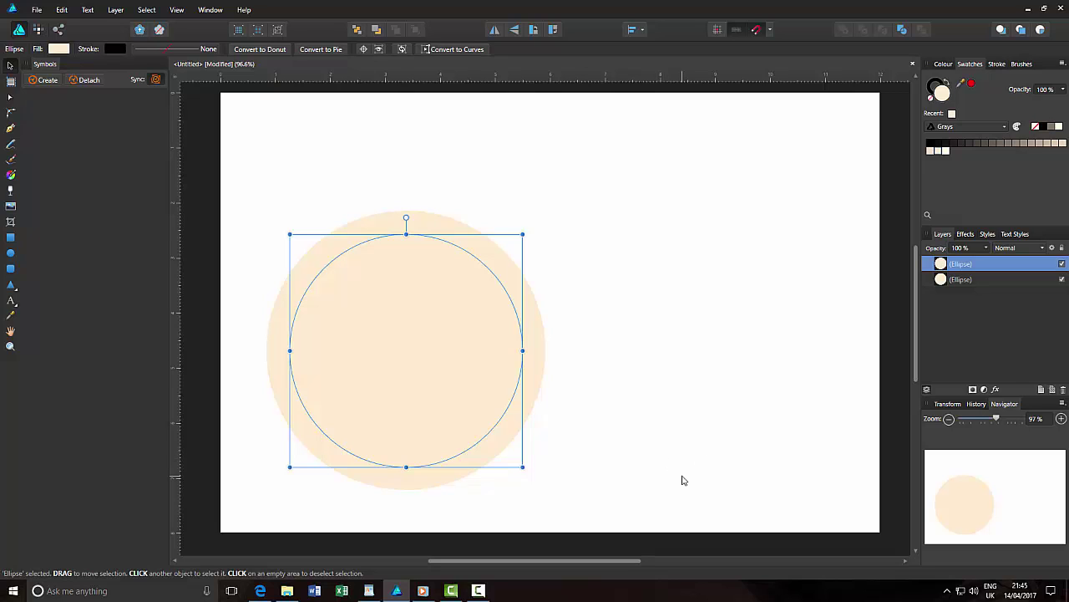
- Subtract the inner circle from the outer one to form a ring, and fill it with red from the Colors palette
{"action": "left_click", "coordinate": [992, 285], "text": "shift"}
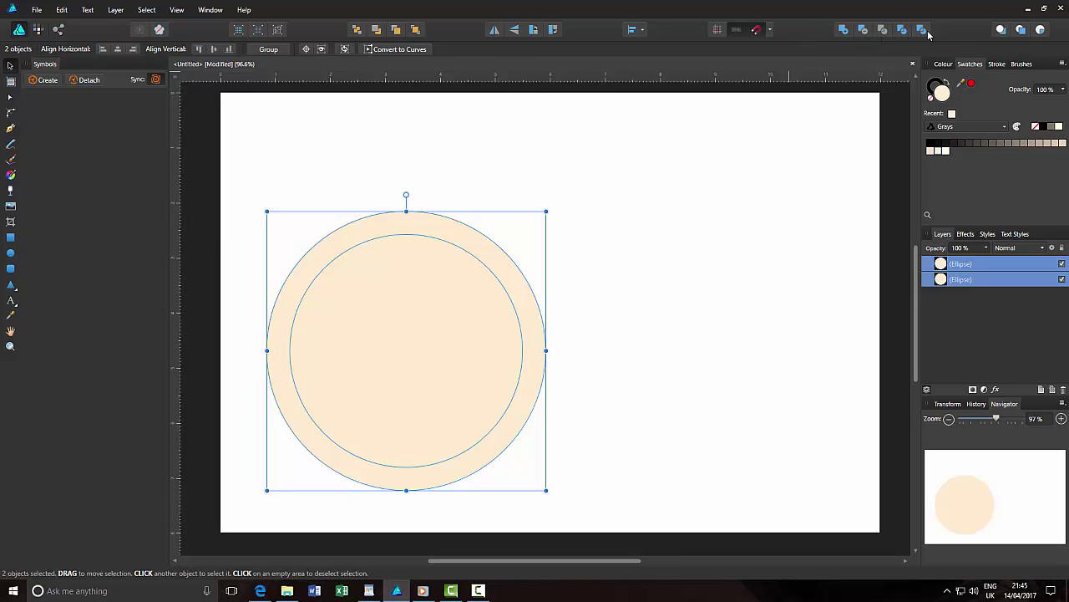
{"action": "left_click", "coordinate": [863, 32]}
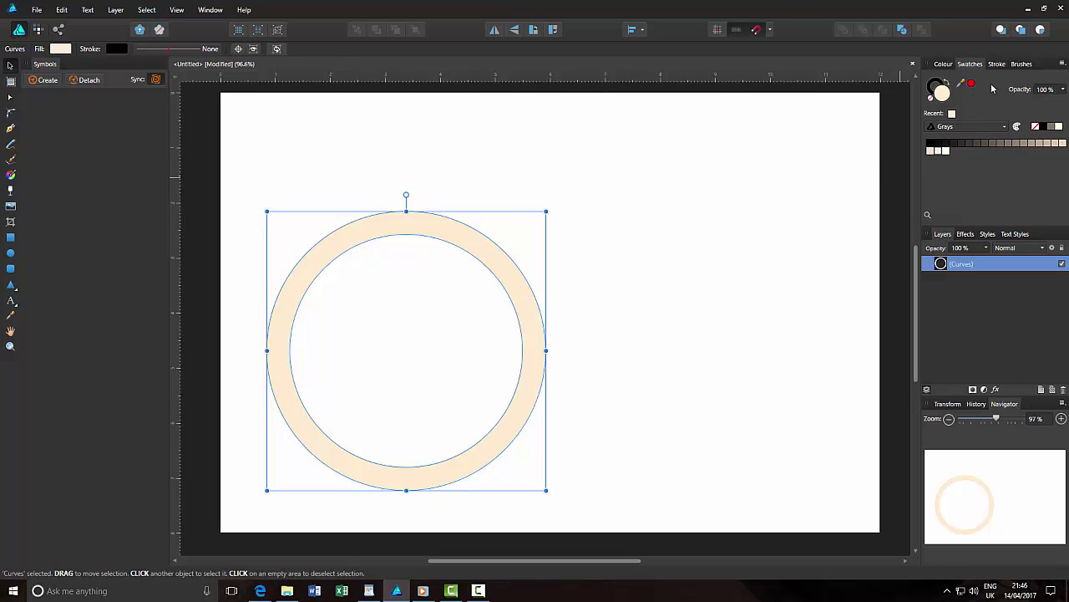
{"action": "left_click", "coordinate": [1006, 127]}
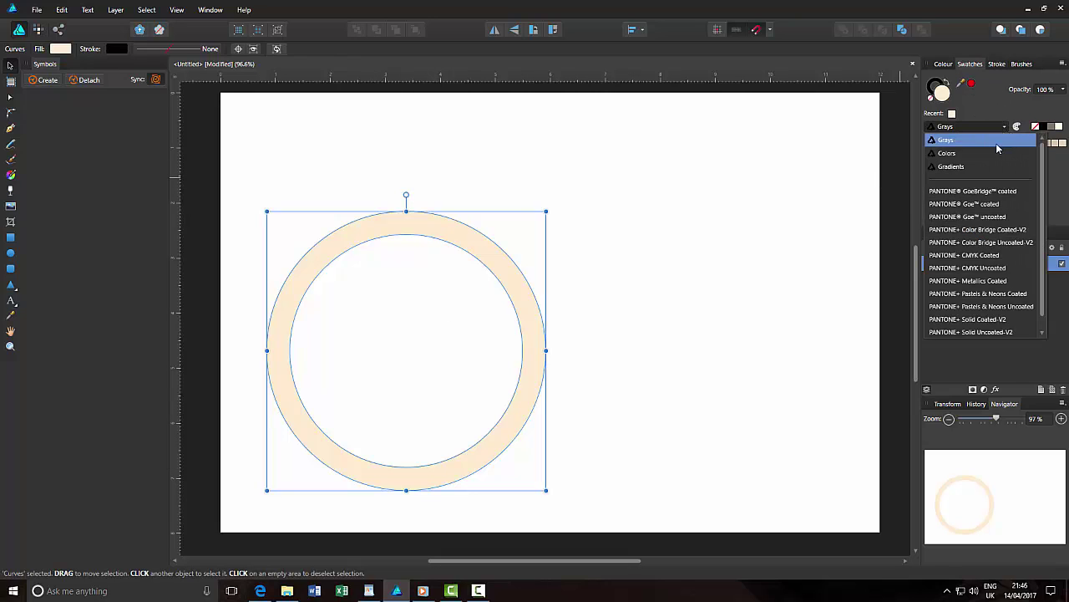
{"action": "left_click", "coordinate": [972, 157]}
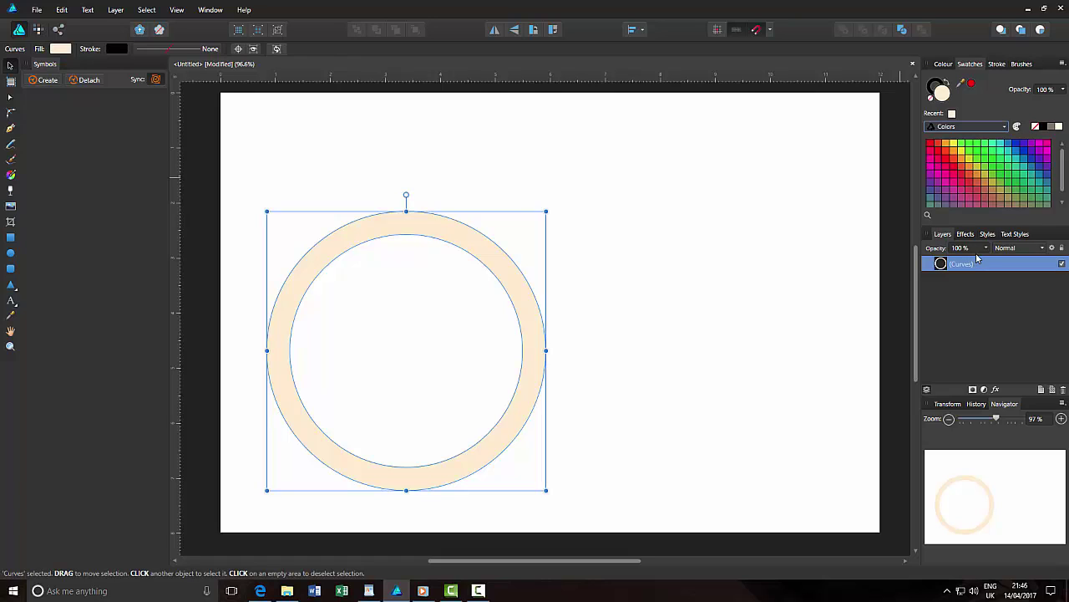
{"action": "left_click", "coordinate": [931, 147]}
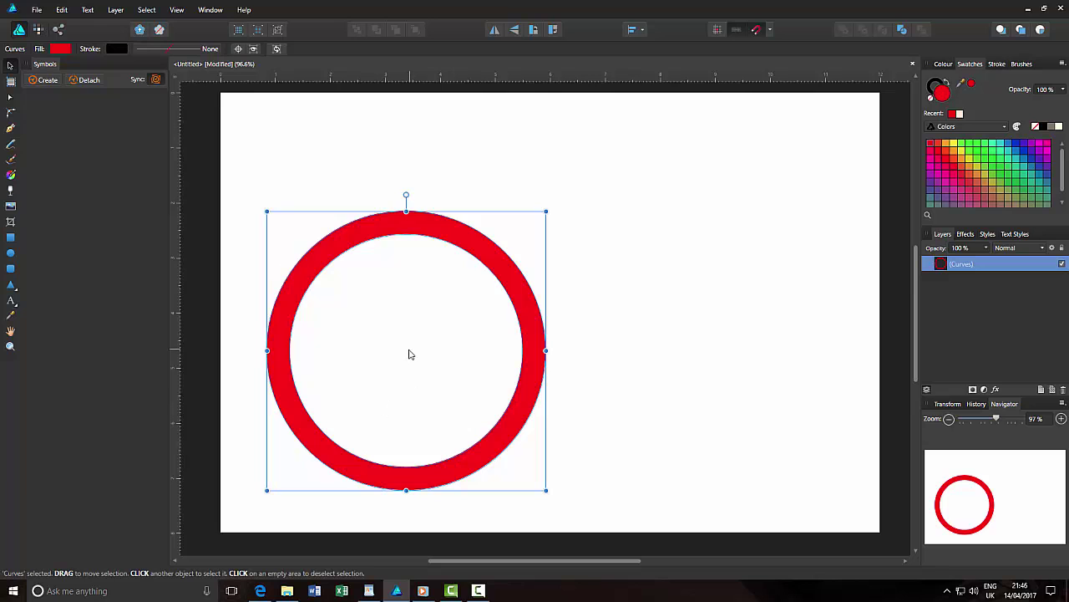
- Place a duplicate of the red ring up and to the right so that it overlaps the original ring
{"action": "left_click_drag", "start_coordinate": [410, 352], "coordinate": [575, 271]}
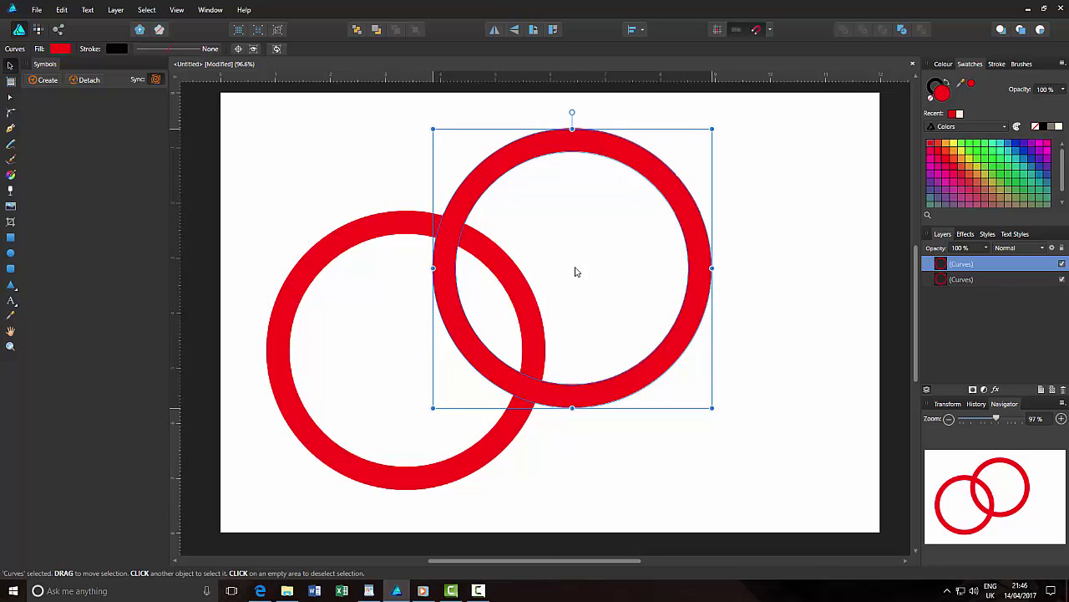
{"action": "left_click_drag", "start_coordinate": [574, 272], "coordinate": [573, 271]}
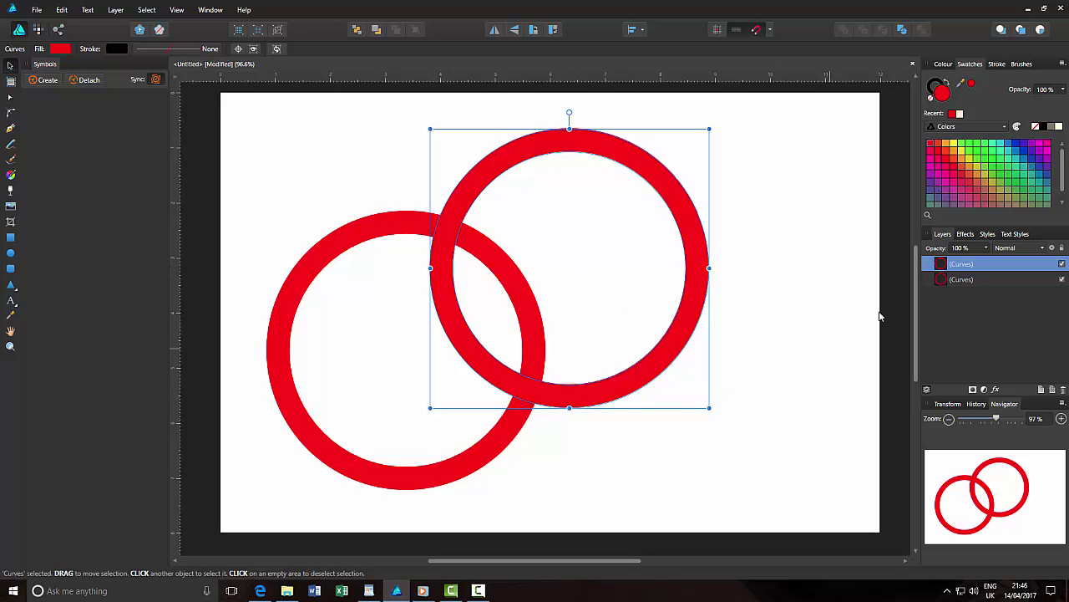
- Fill the upper ring with blue from the Colors palette
{"action": "left_click", "coordinate": [1017, 147]}
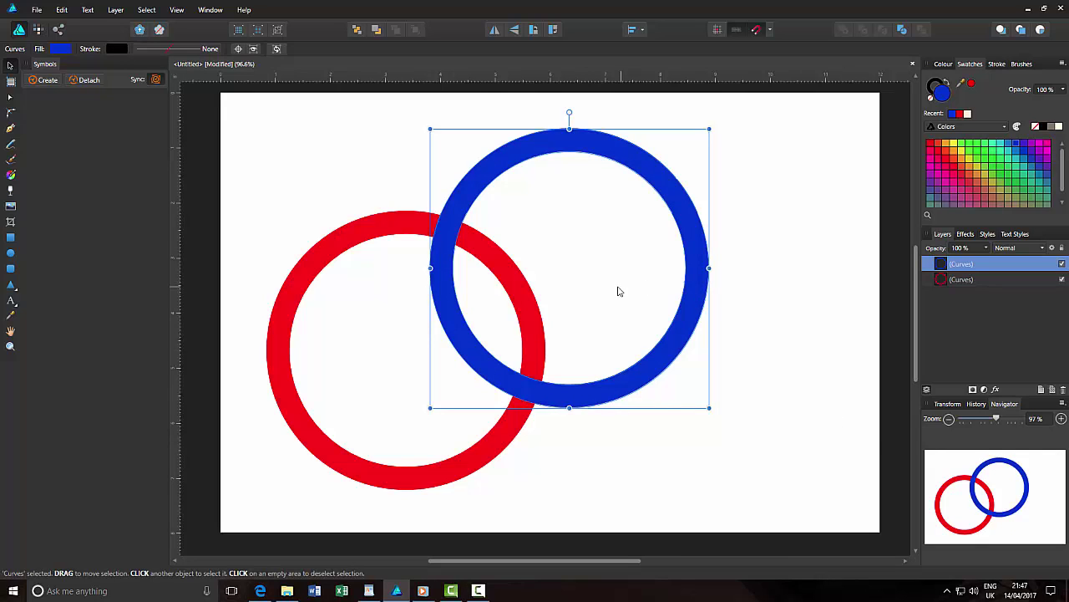
{"action": "left_click", "coordinate": [593, 247]}
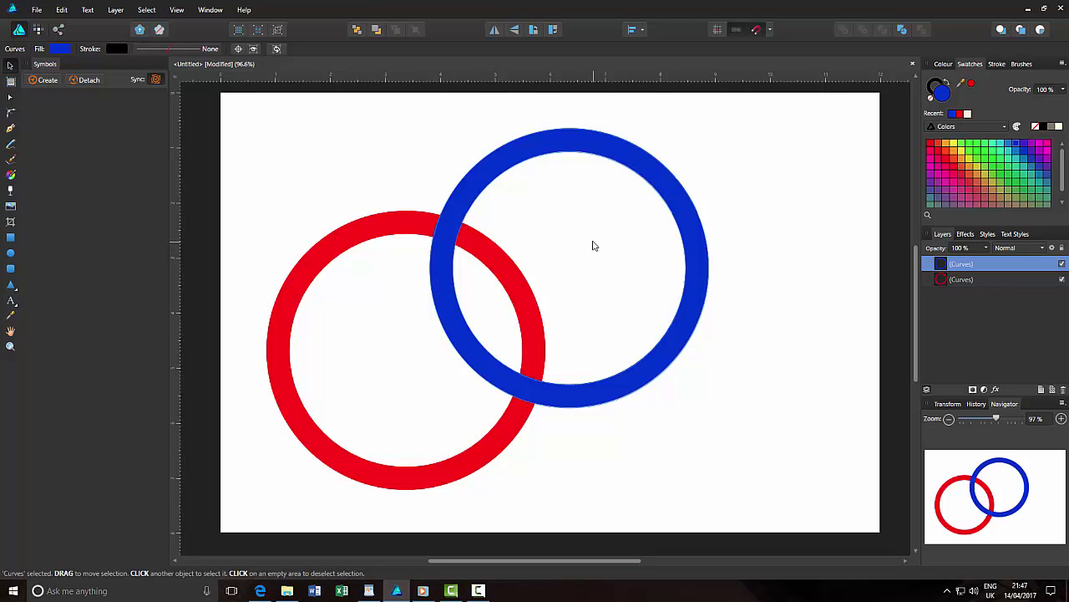
- Place a duplicate of the blue ring below it so that it overlaps both other rings, and fill the duplicate with yellow
{"action": "left_click_drag", "start_coordinate": [593, 245], "coordinate": [611, 359]}
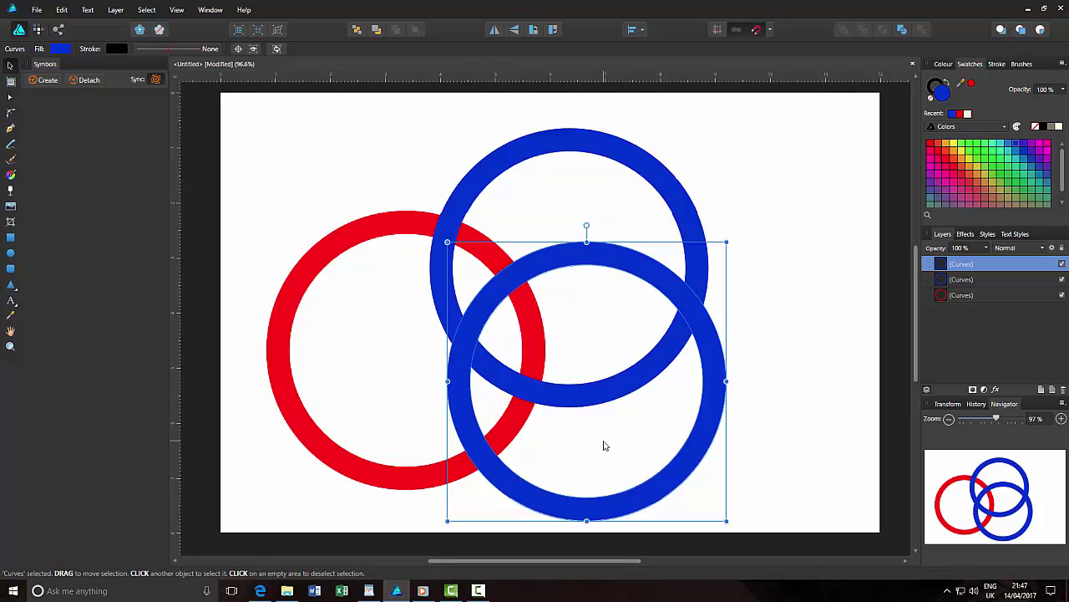
{"action": "left_click_drag", "start_coordinate": [605, 447], "coordinate": [606, 445]}
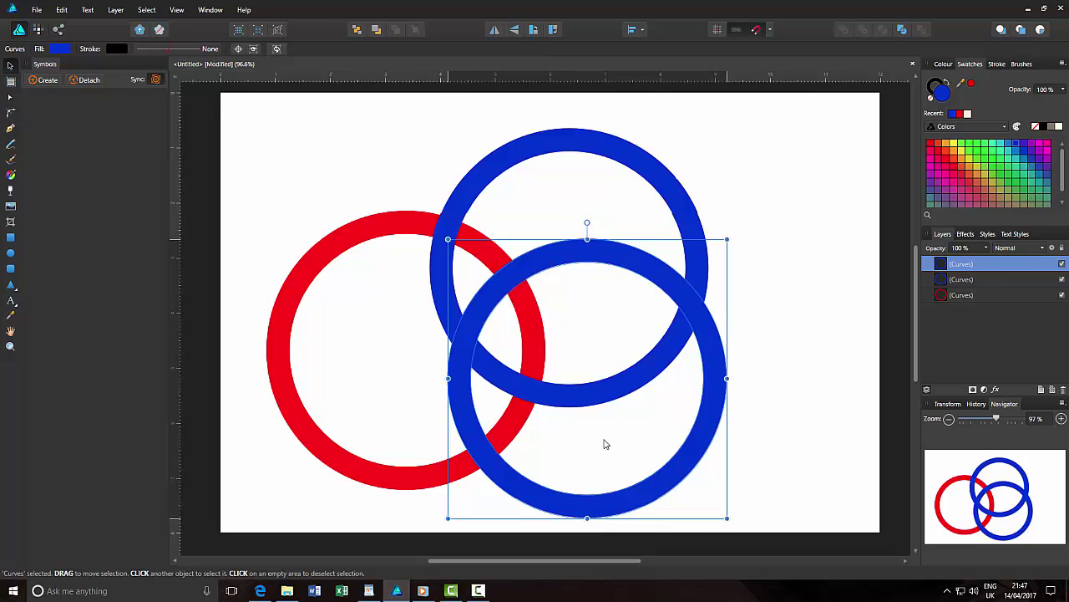
{"action": "left_click_drag", "start_coordinate": [606, 444], "coordinate": [606, 444]}
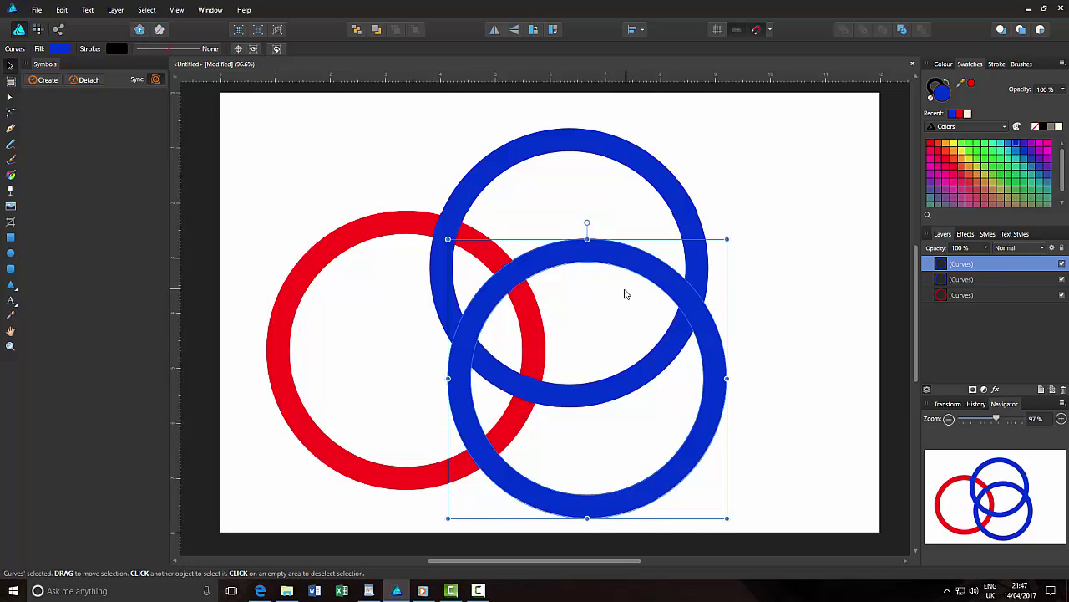
{"action": "left_click", "coordinate": [955, 147]}
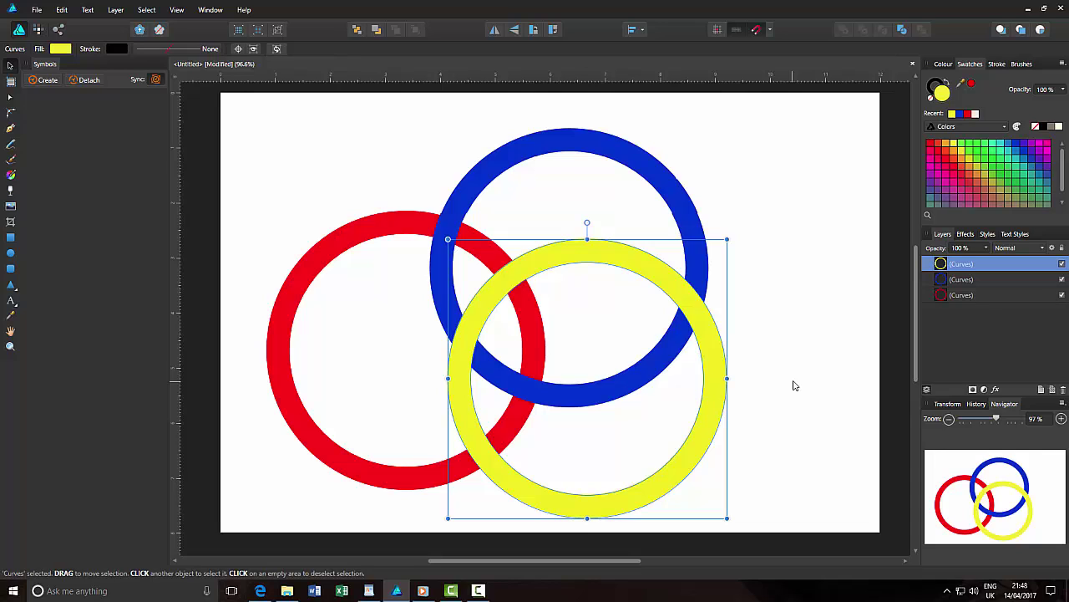
- Create a separate symbol from each of the red, blue and yellow rings
{"action": "left_click", "coordinate": [1001, 296]}
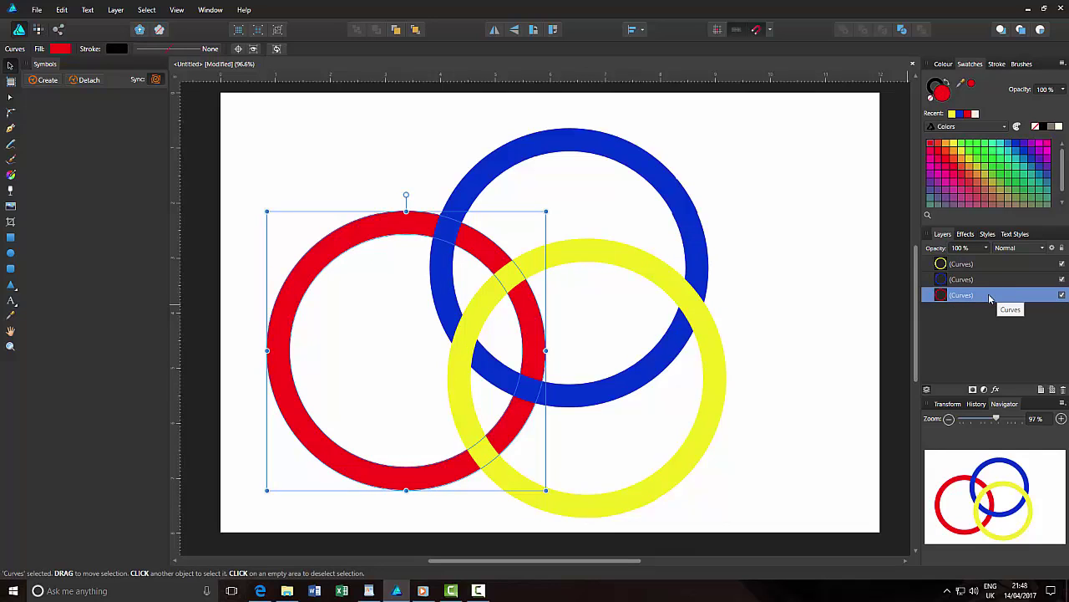
{"action": "left_click", "coordinate": [42, 80]}
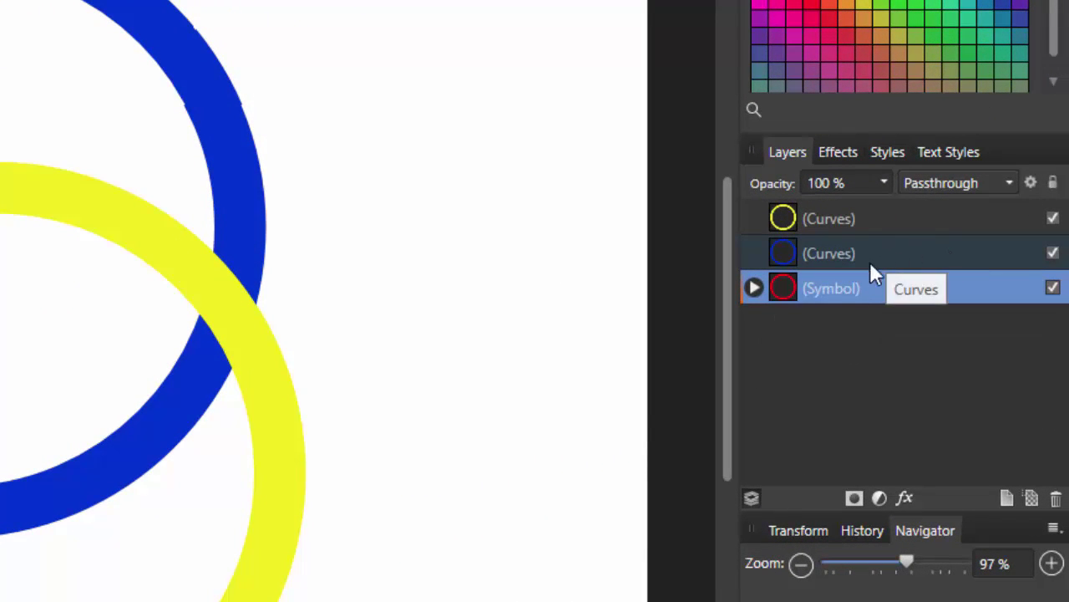
{"action": "left_click", "coordinate": [754, 288]}
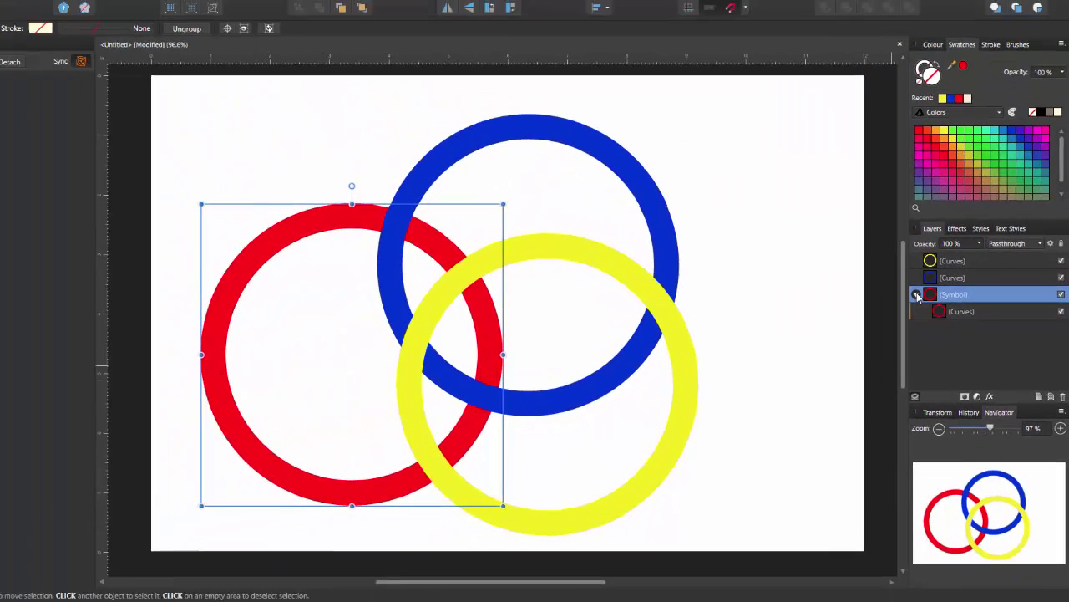
{"action": "left_click", "coordinate": [755, 288]}
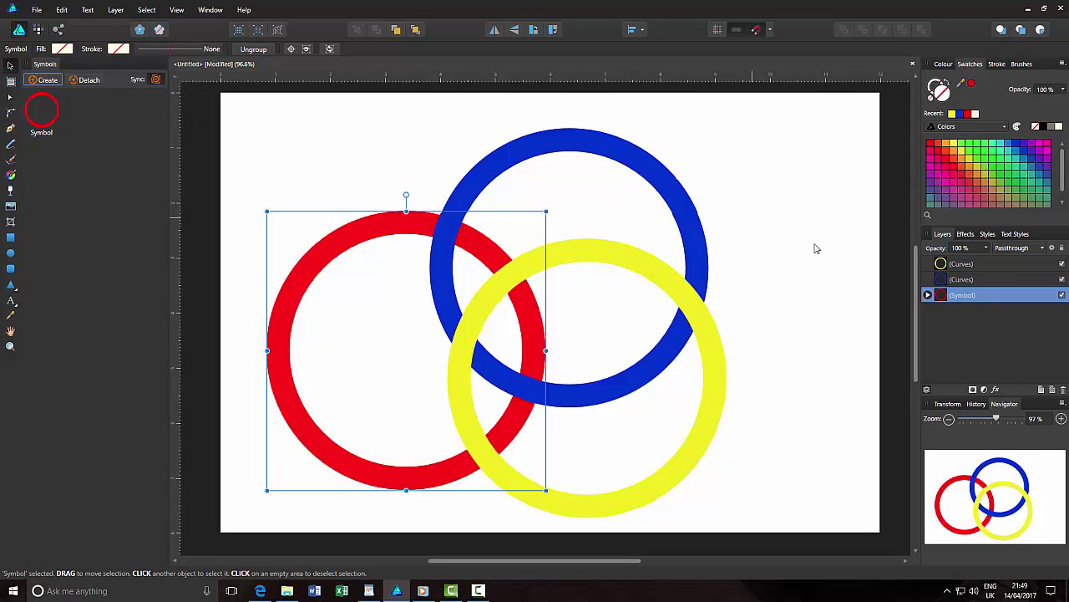
{"action": "left_click", "coordinate": [1014, 280]}
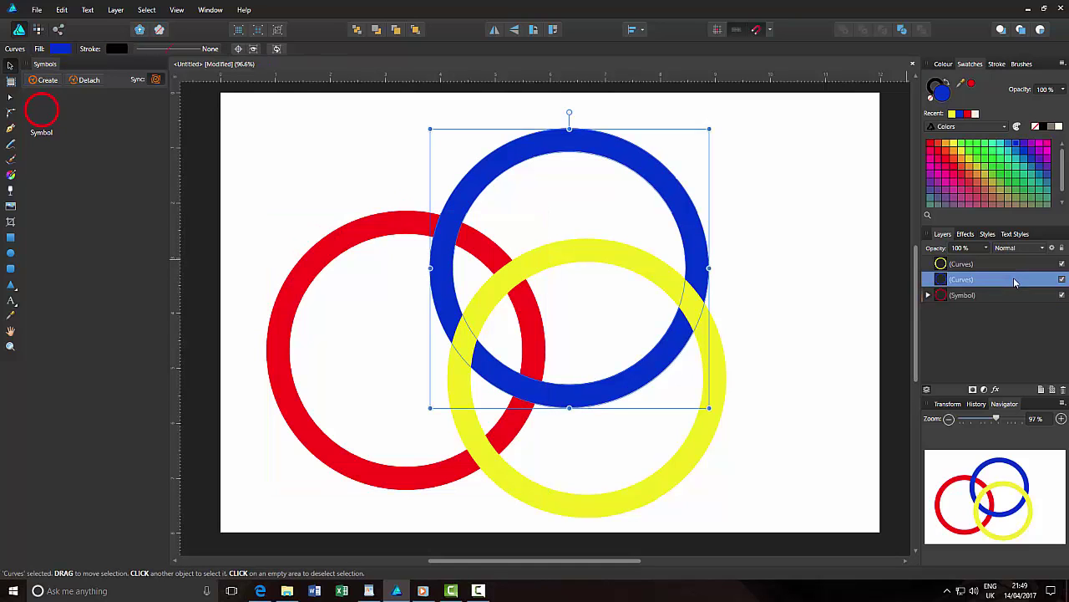
{"action": "left_click", "coordinate": [48, 80]}
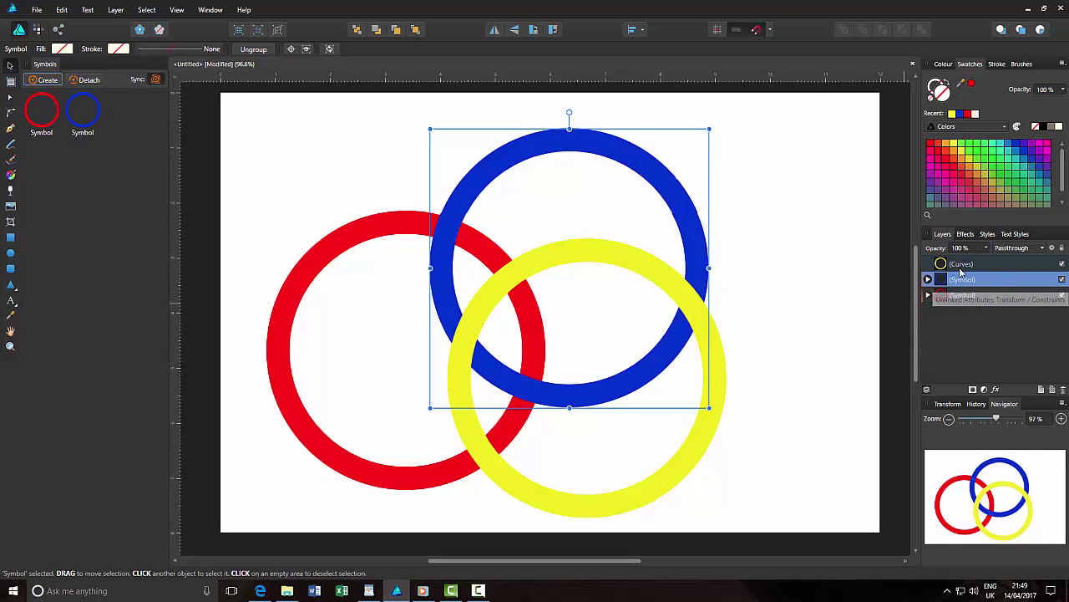
{"action": "left_click", "coordinate": [997, 265]}
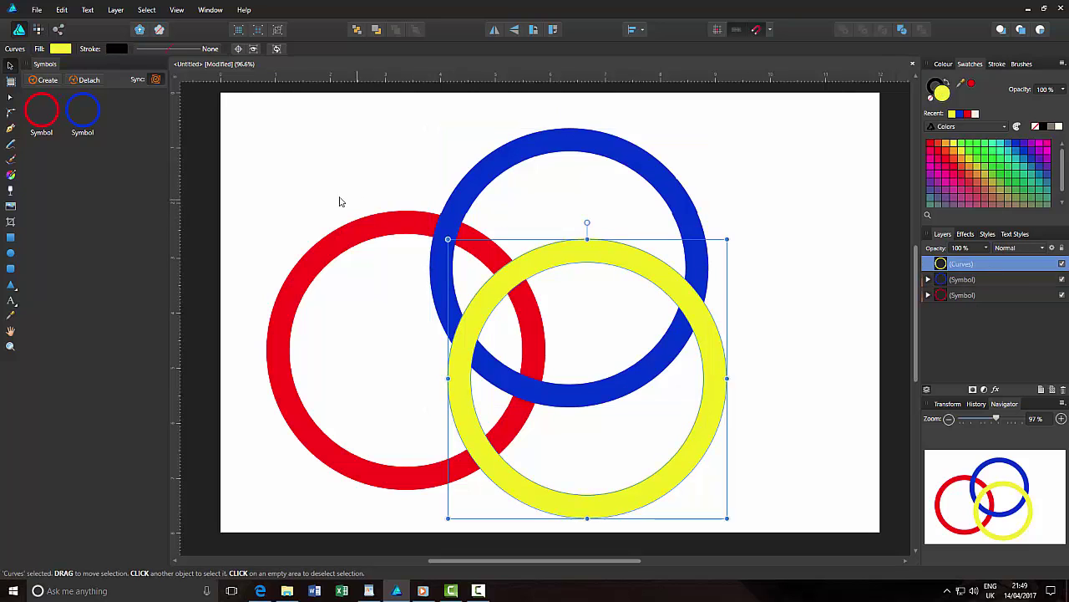
{"action": "left_click", "coordinate": [45, 80]}
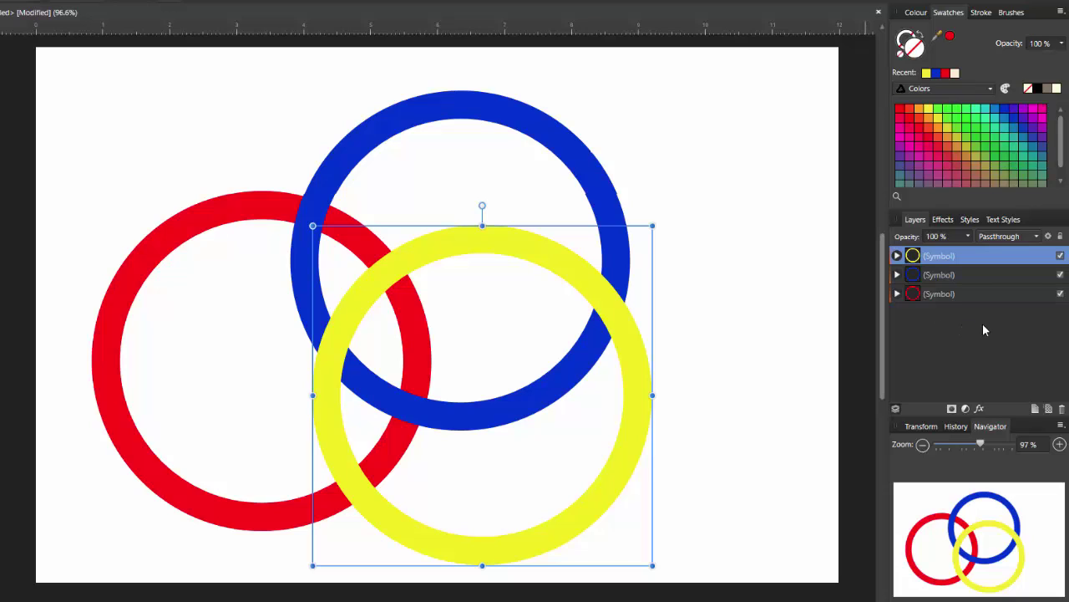
- Move all three ring symbols together to the right and slightly up to centre them on the page, and deselect them
{"action": "left_click", "coordinate": [995, 283], "text": "shift"}
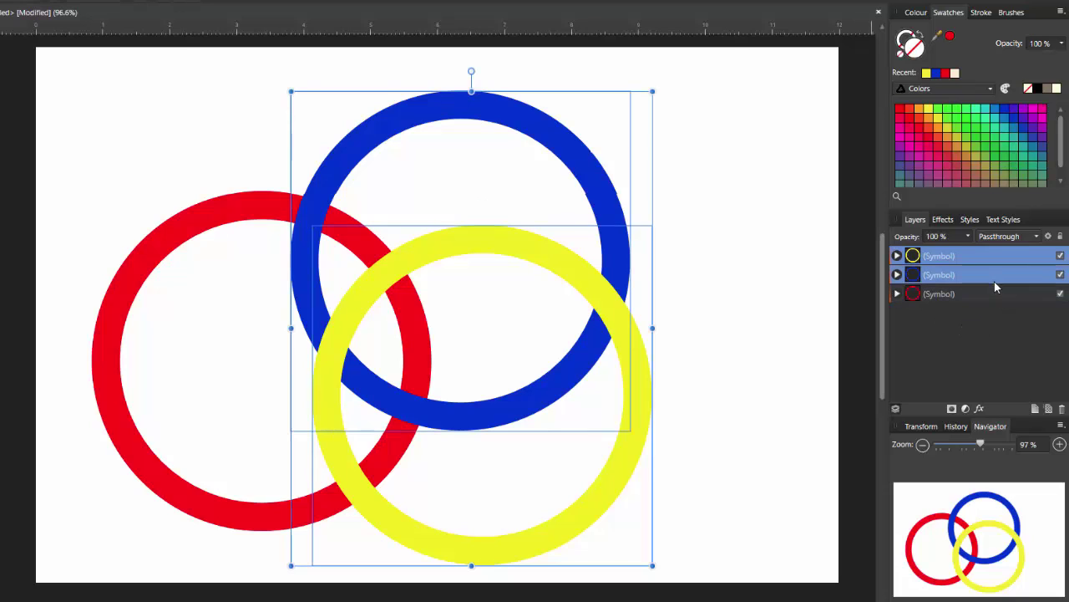
{"action": "left_click", "coordinate": [1003, 294], "text": "shift"}
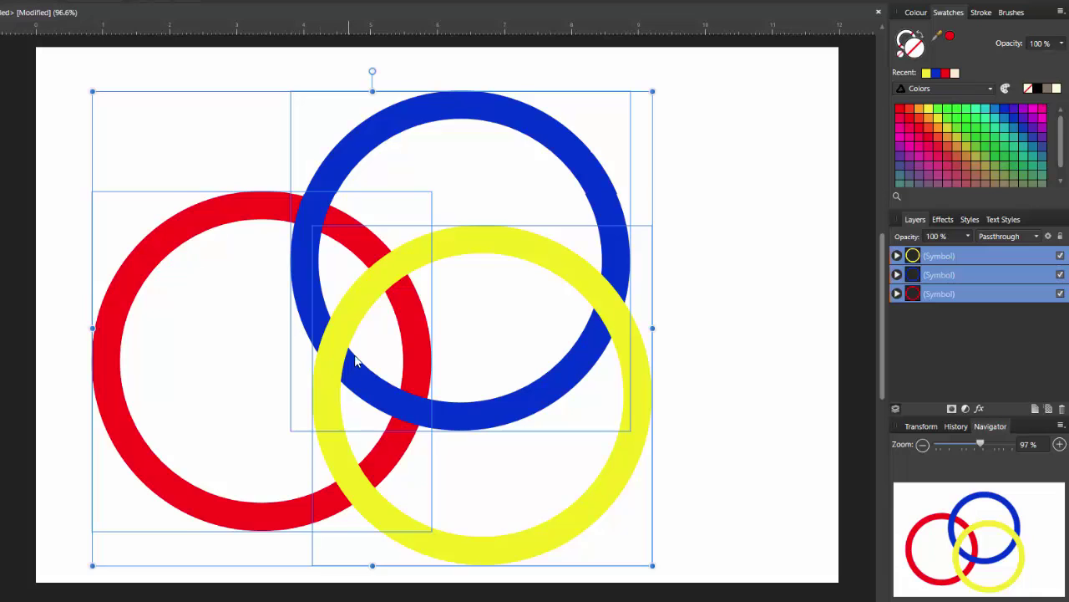
{"action": "left_click_drag", "start_coordinate": [350, 362], "coordinate": [409, 357]}
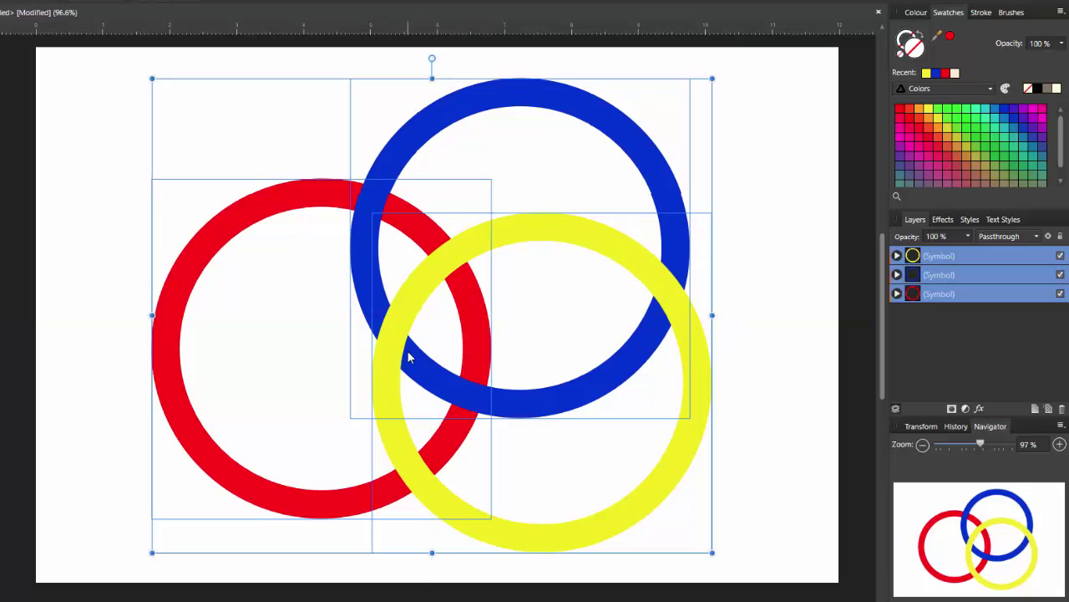
{"action": "left_click", "coordinate": [858, 346]}
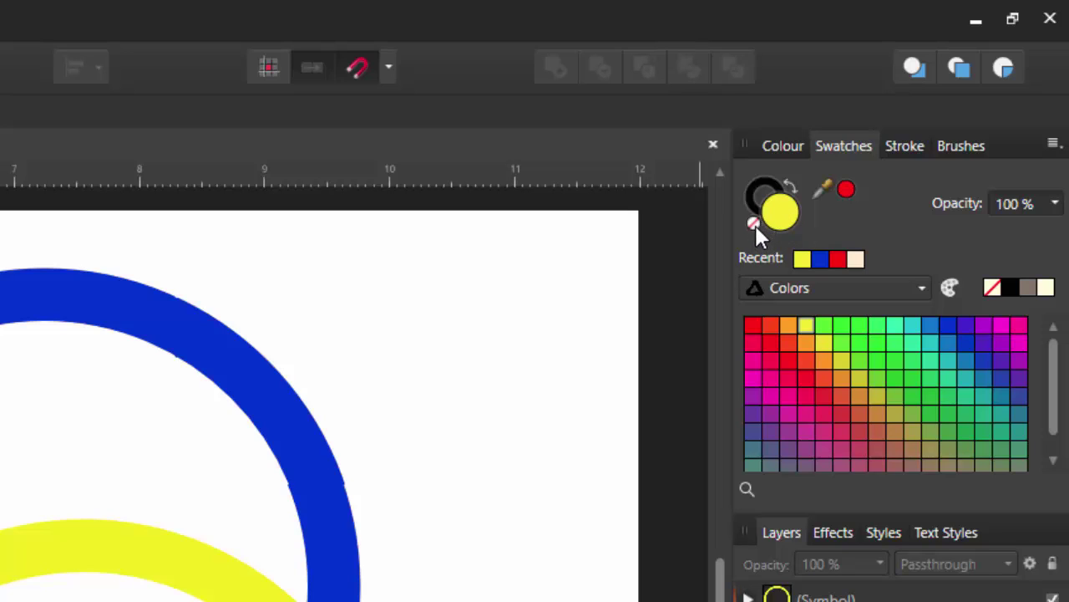
- Draw an ellipse with no fill, about 1.6 by 1.3 in, around the blue and yellow rings' crossing inside the red ring
{"action": "left_click", "coordinate": [755, 223]}
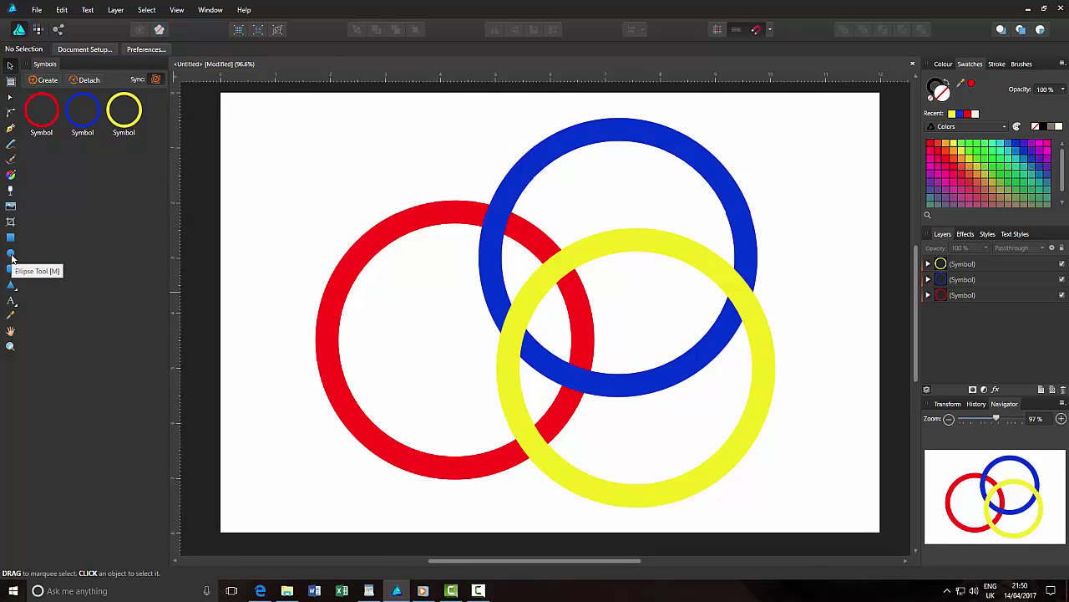
{"action": "left_click", "coordinate": [11, 255]}
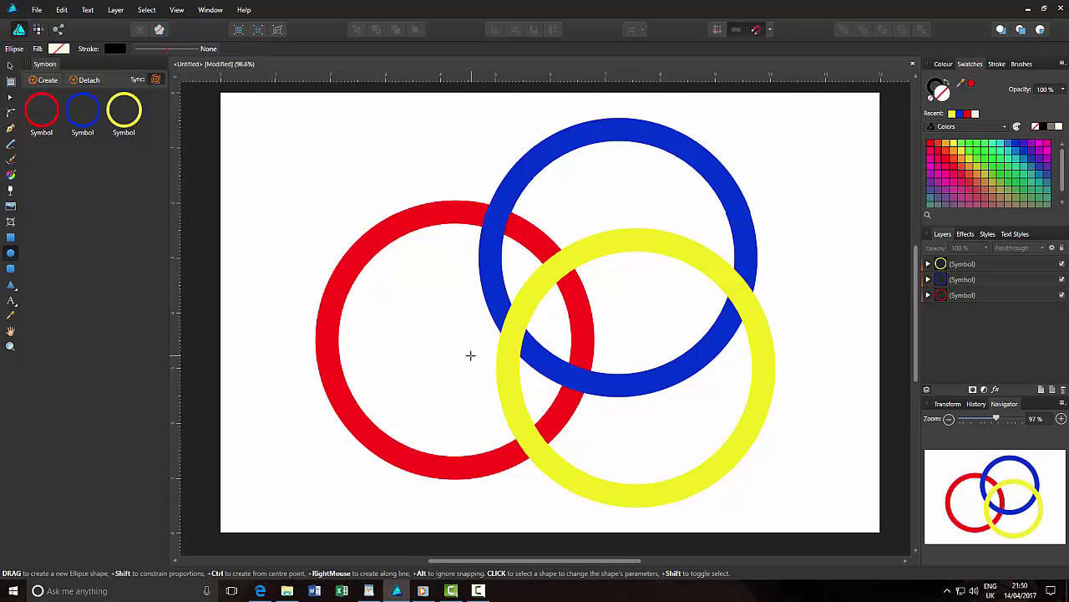
{"action": "left_click_drag", "start_coordinate": [469, 356], "coordinate": [556, 286]}
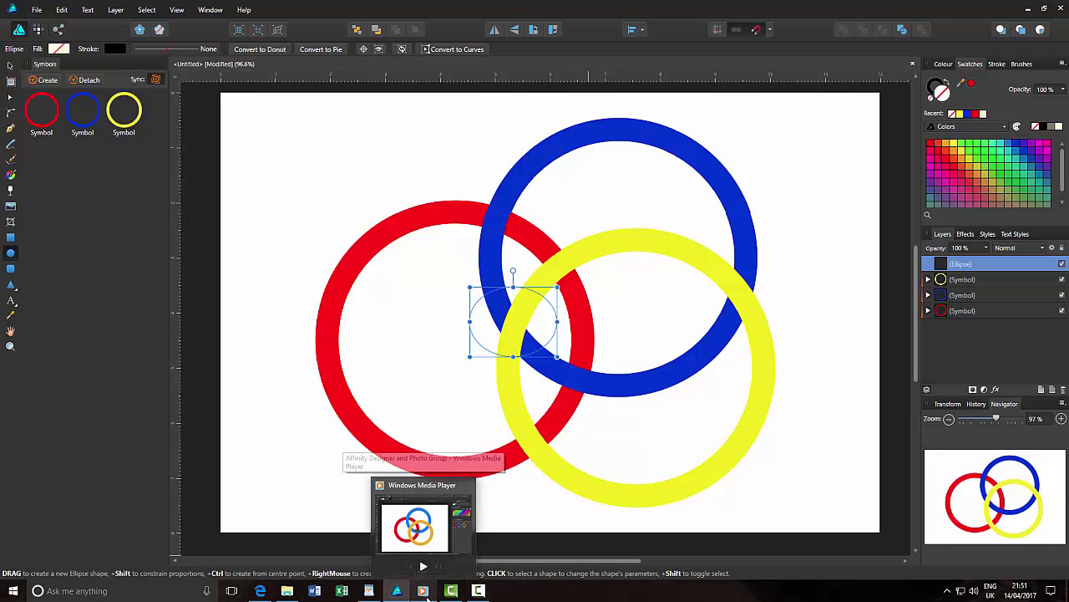
- Switch to Windows Media Player, play the reference video up to 00:49 to examine the clipping technique, and minimise the player
{"action": "left_click", "coordinate": [426, 593]}
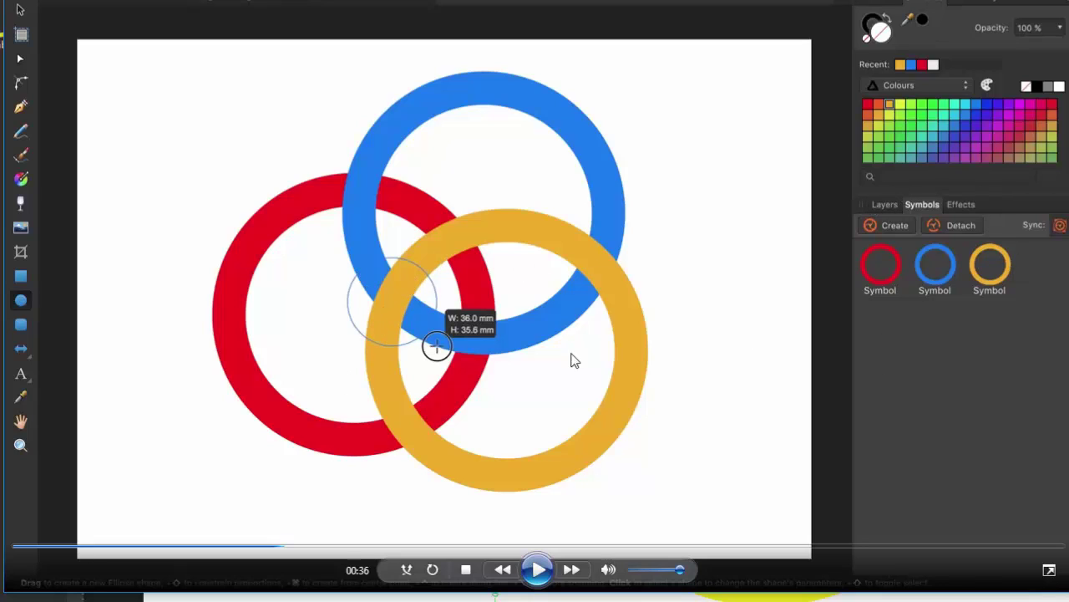
{"action": "left_click", "coordinate": [539, 571]}
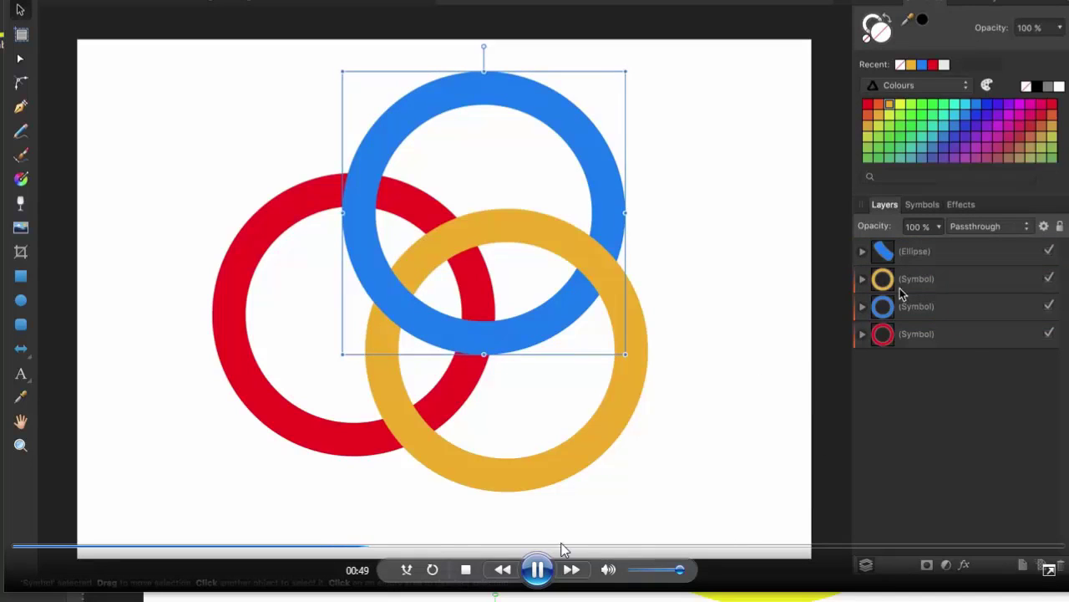
{"action": "left_click", "coordinate": [537, 569]}
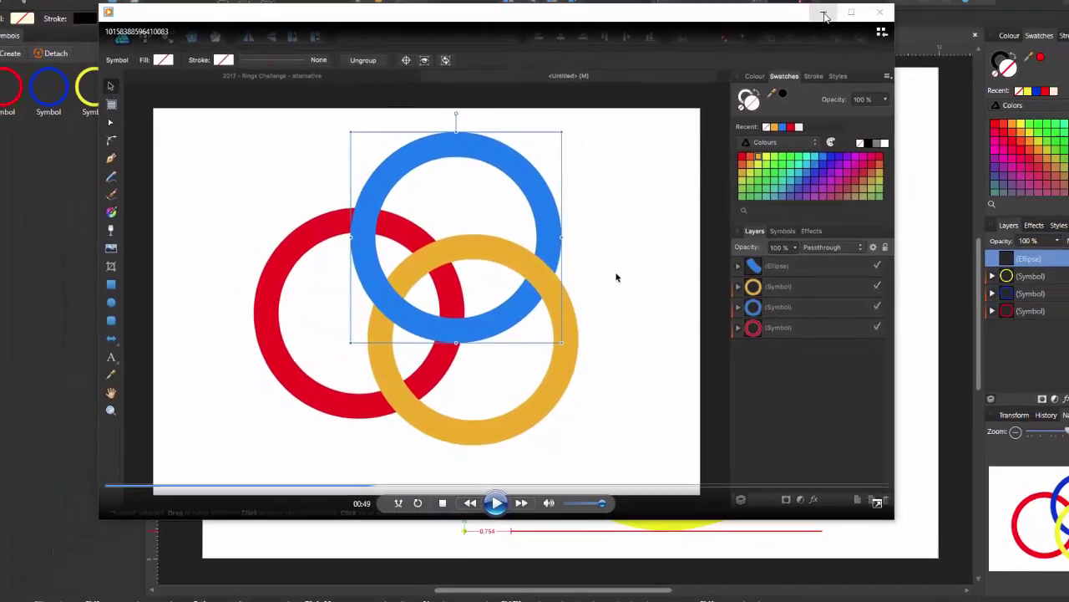
{"action": "left_click", "coordinate": [824, 16]}
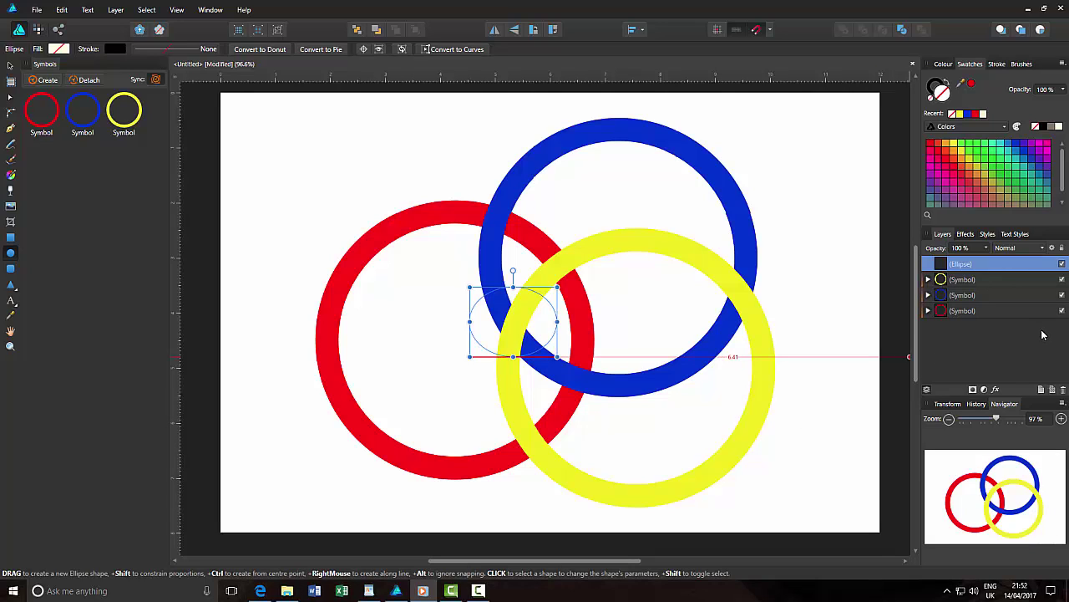
- Duplicate the blue ring symbol and nest the duplicate inside the ellipse layer so that it is clipped to the ellipse
{"action": "left_click", "coordinate": [975, 298]}
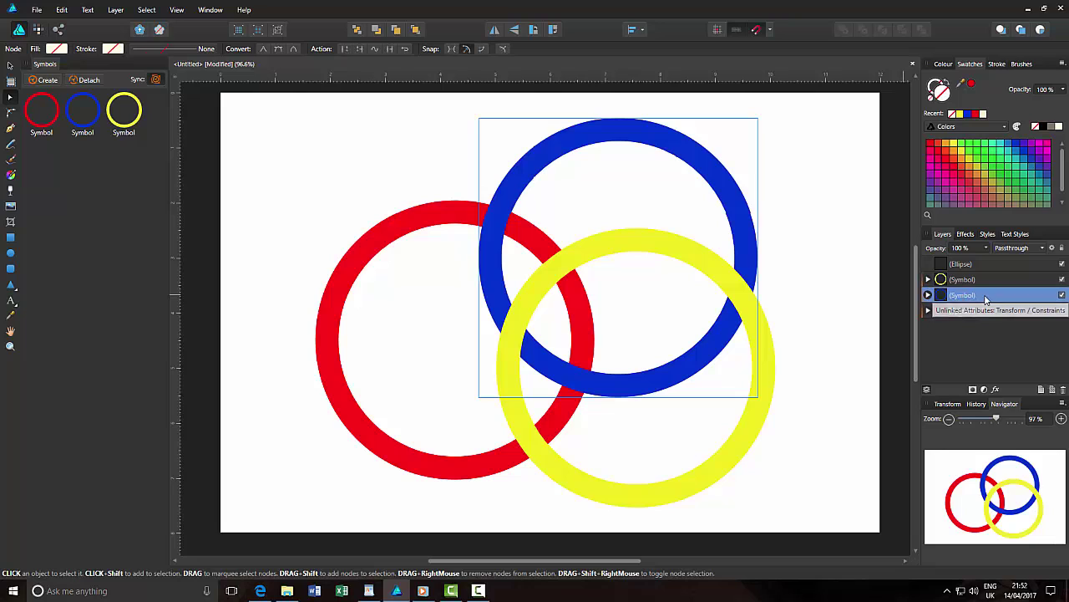
{"action": "right_click", "coordinate": [986, 296]}
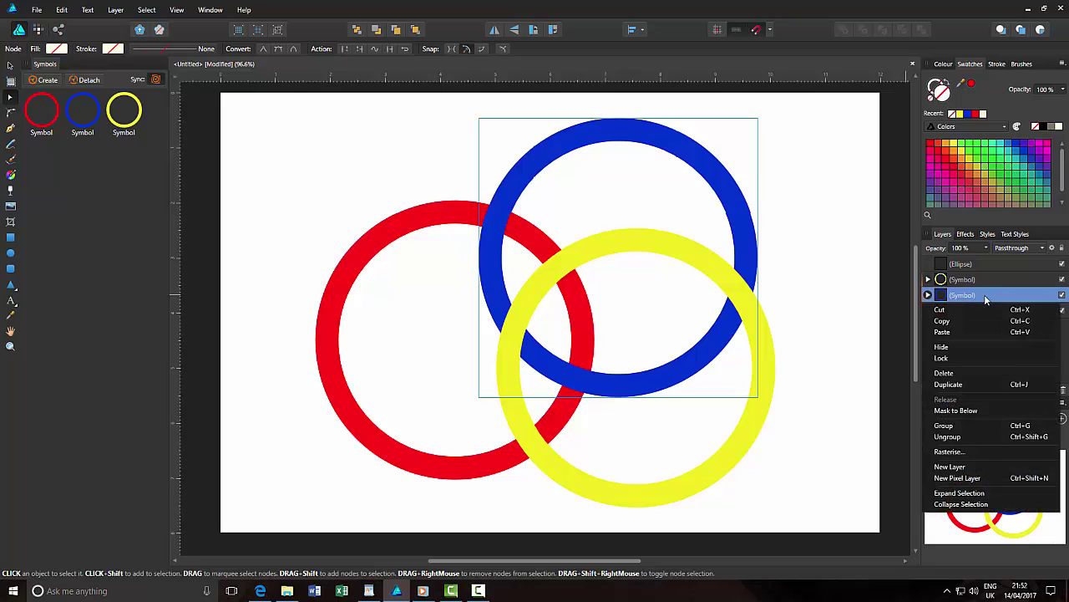
{"action": "left_click", "coordinate": [981, 383]}
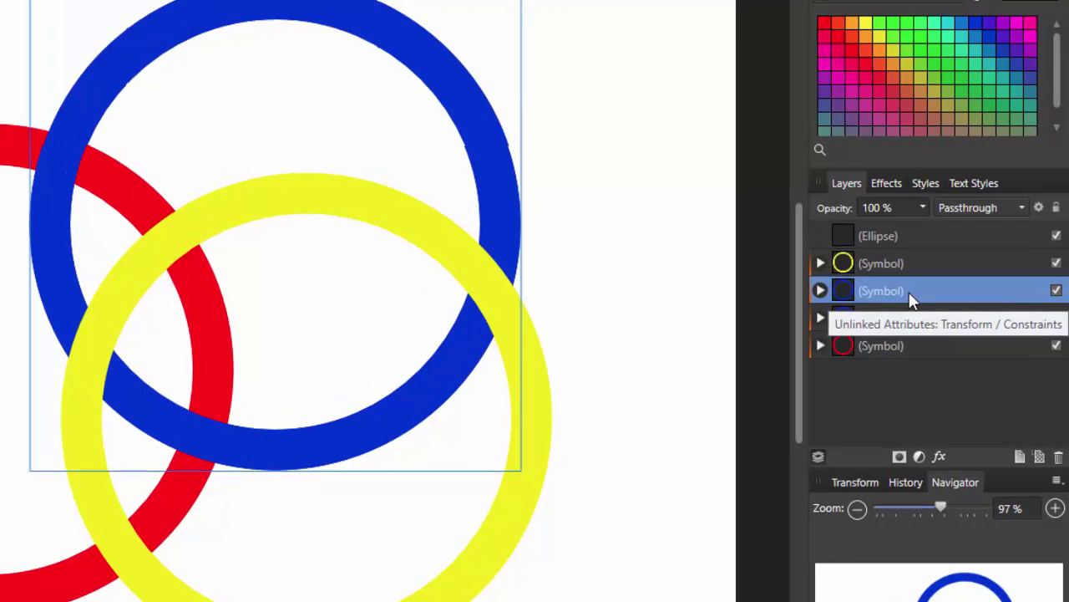
{"action": "left_click_drag", "start_coordinate": [910, 292], "coordinate": [909, 255]}
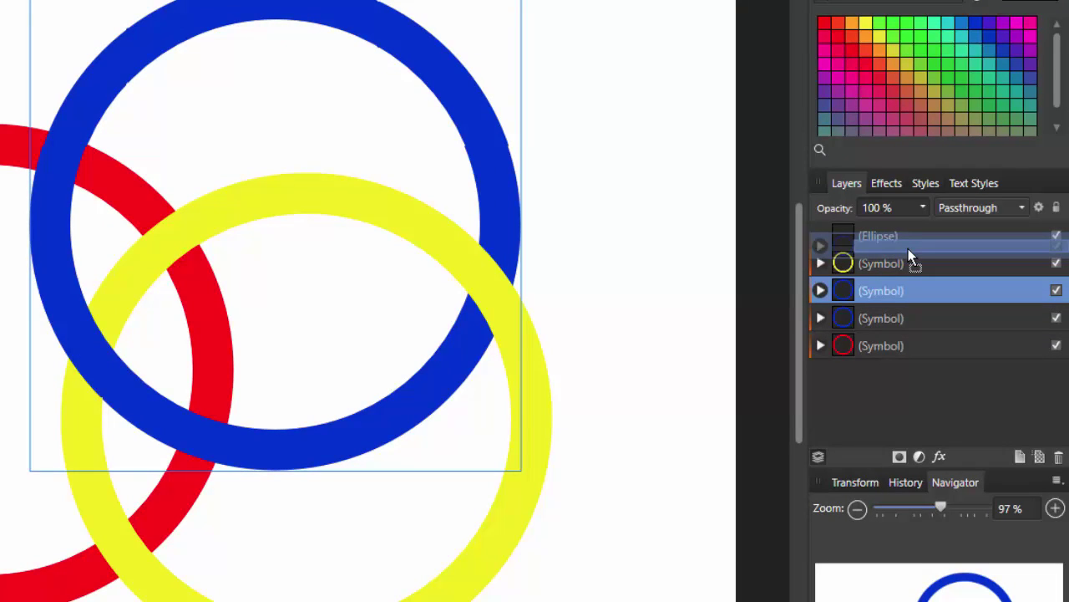
{"action": "left_click_drag", "start_coordinate": [911, 254], "coordinate": [907, 263]}
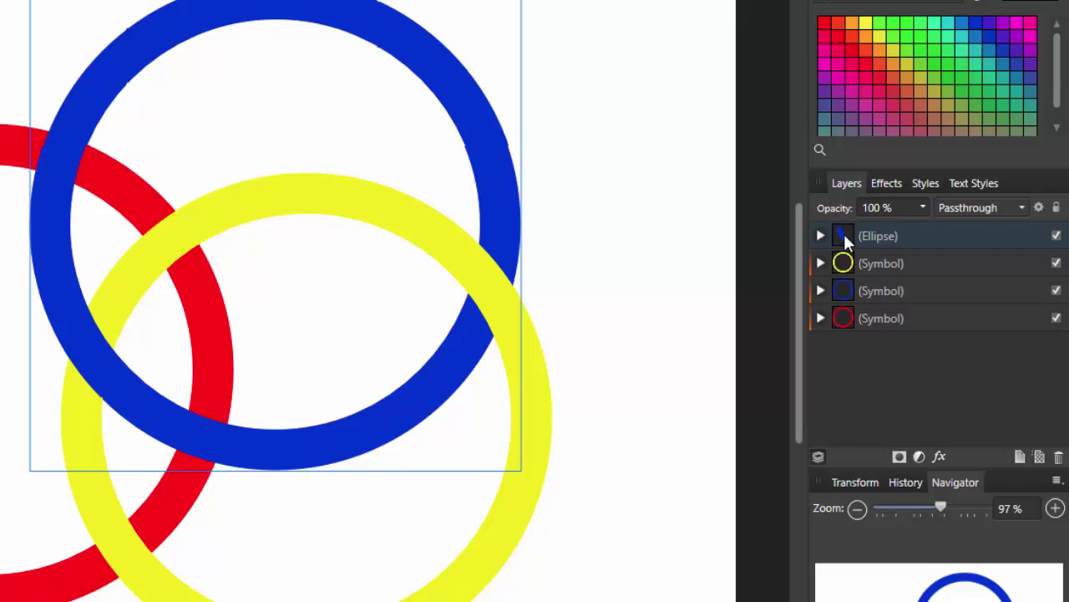
- Move the ellipse with its clipped blue segment into the red ring to inspect it, and undo the move
{"action": "left_click", "coordinate": [902, 236]}
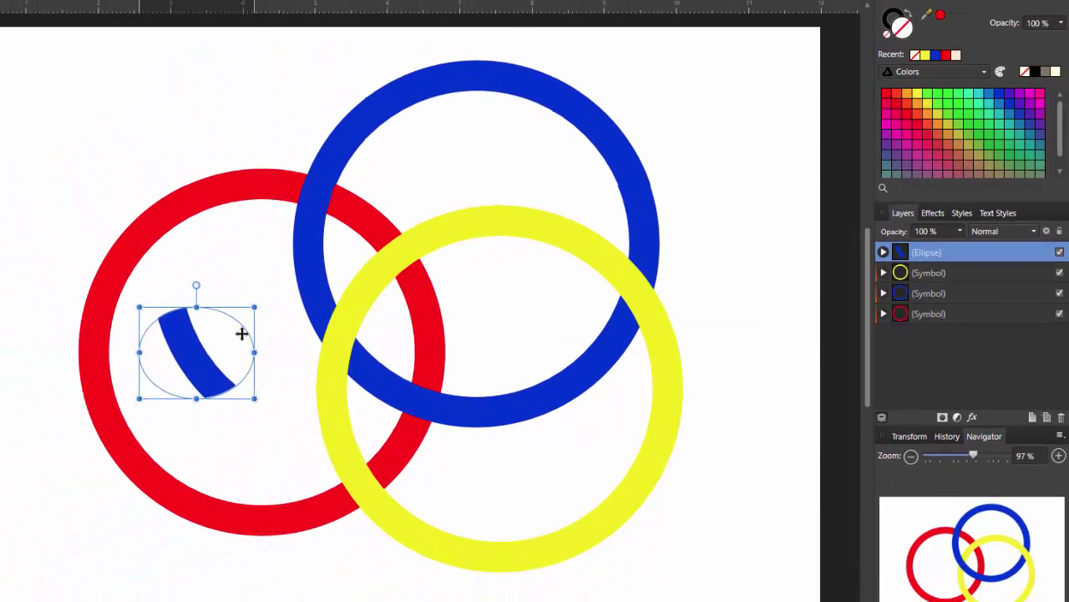
{"action": "left_click_drag", "start_coordinate": [241, 333], "coordinate": [312, 368]}
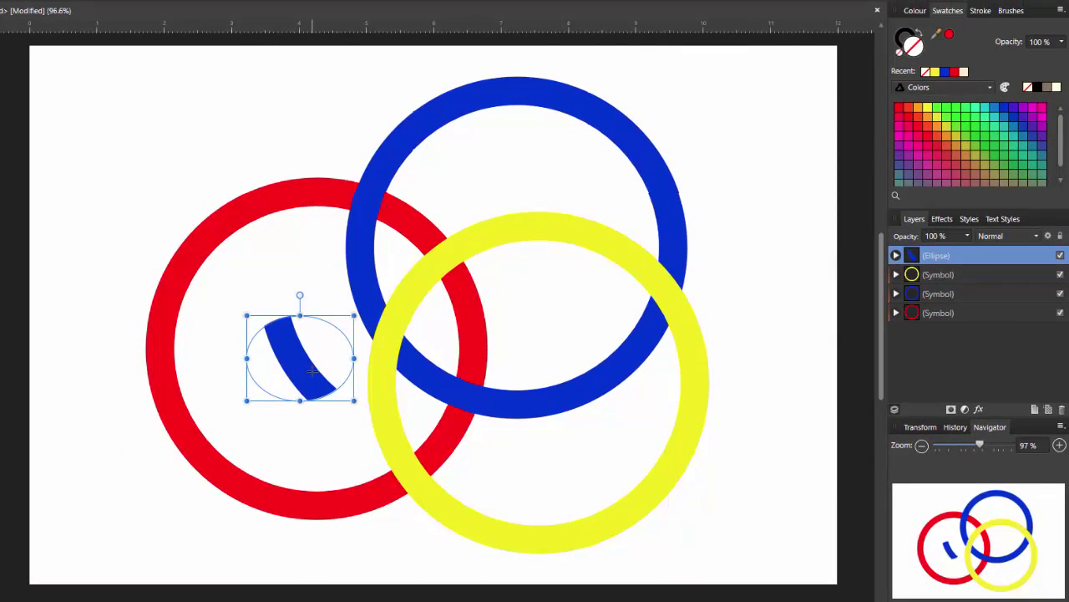
{"action": "key", "text": "ctrl+z"}
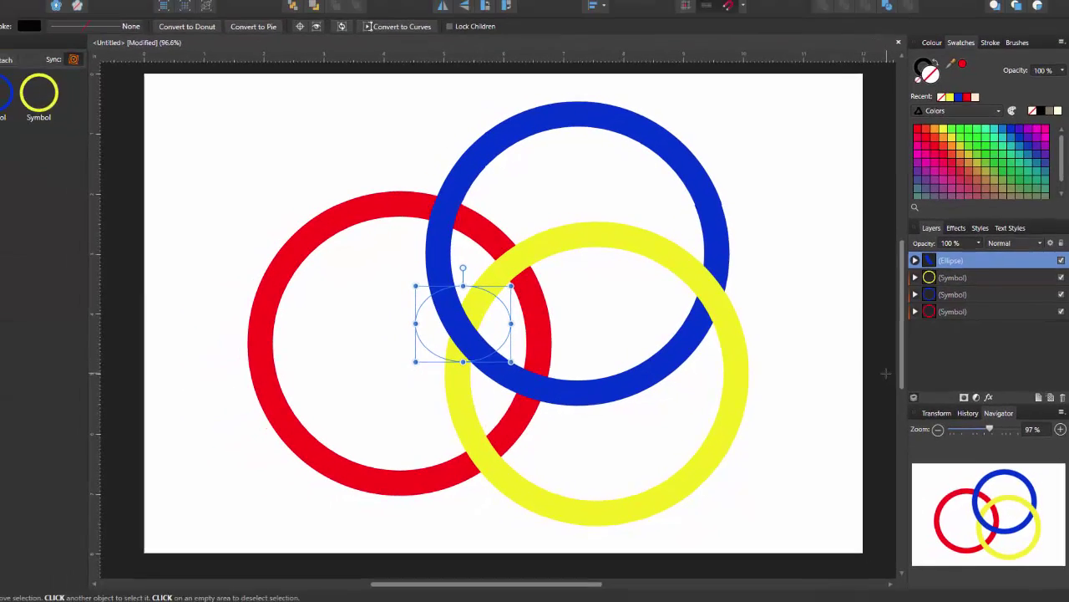
- Draw an unfilled ellipse about 1.2 by 1.6 in and move it over the upper crossing of the red and yellow rings
{"action": "left_click", "coordinate": [864, 381]}
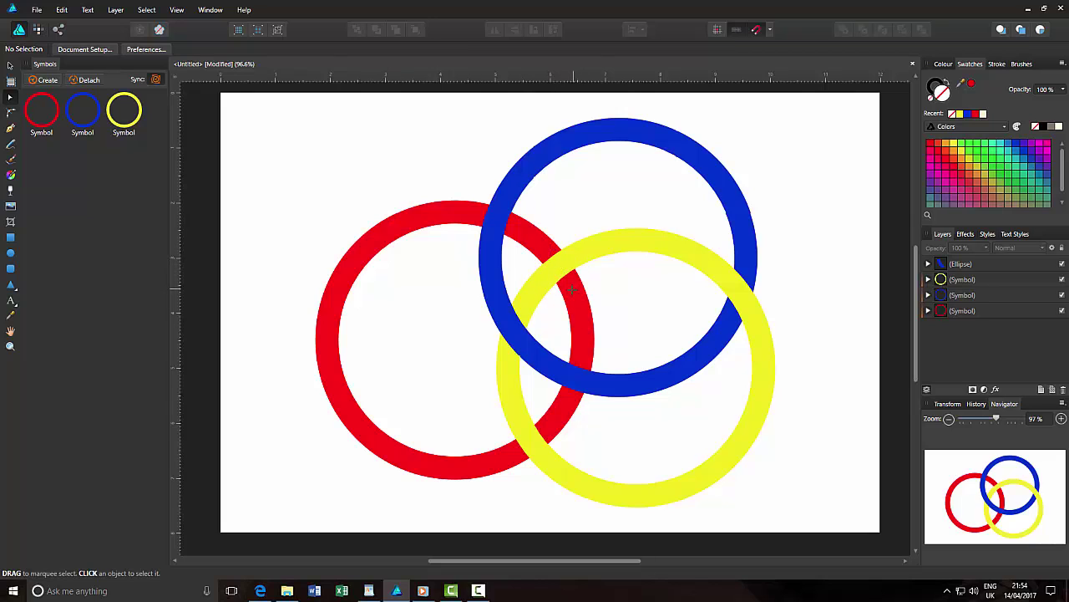
{"action": "left_click", "coordinate": [10, 252]}
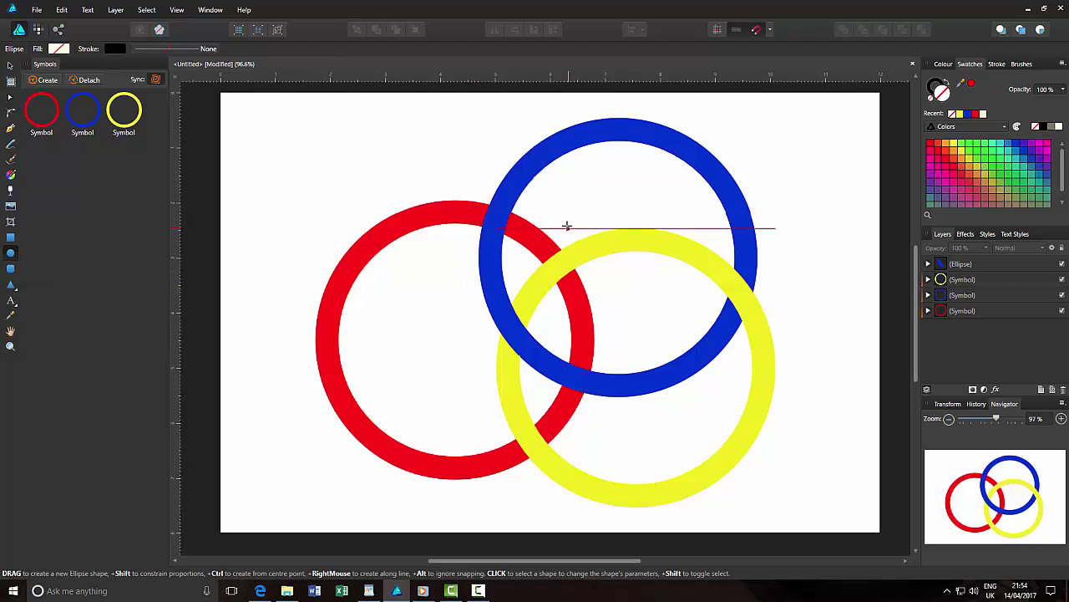
{"action": "left_click_drag", "start_coordinate": [558, 219], "coordinate": [630, 304]}
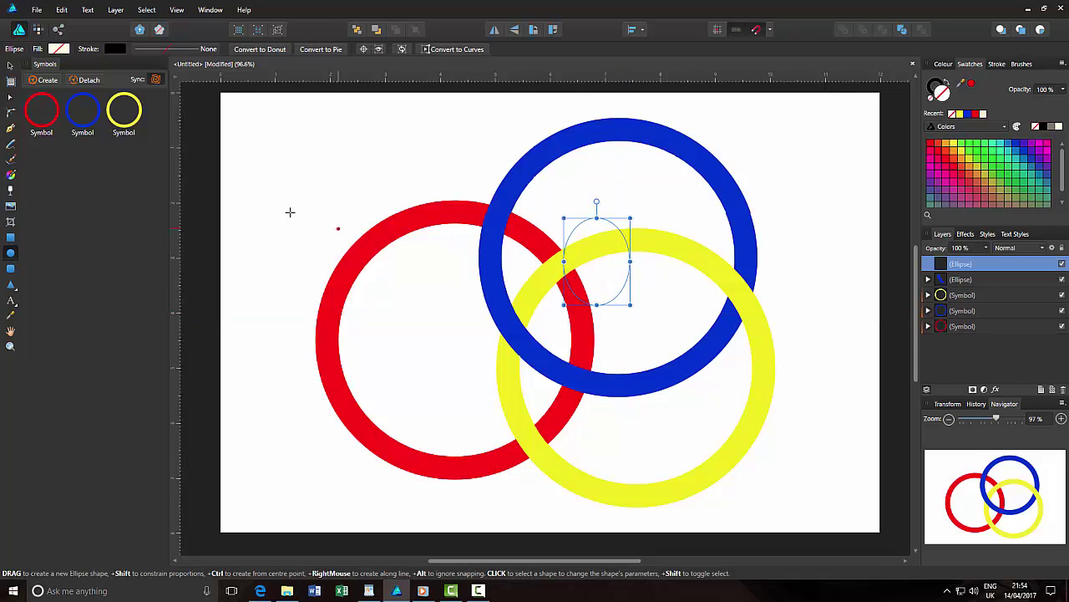
{"action": "left_click", "coordinate": [10, 65]}
{"action": "left_click_drag", "start_coordinate": [603, 282], "coordinate": [566, 290]}
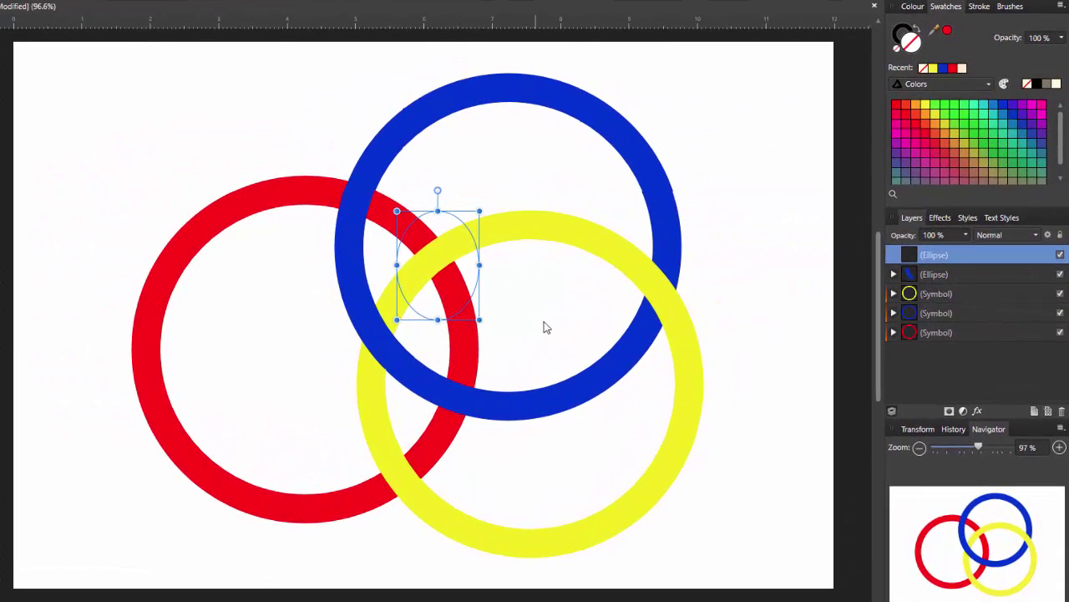
- Duplicate the red ring symbol and nest the duplicate inside the ellipse at the upper red and yellow crossing
{"action": "left_click", "coordinate": [985, 336]}
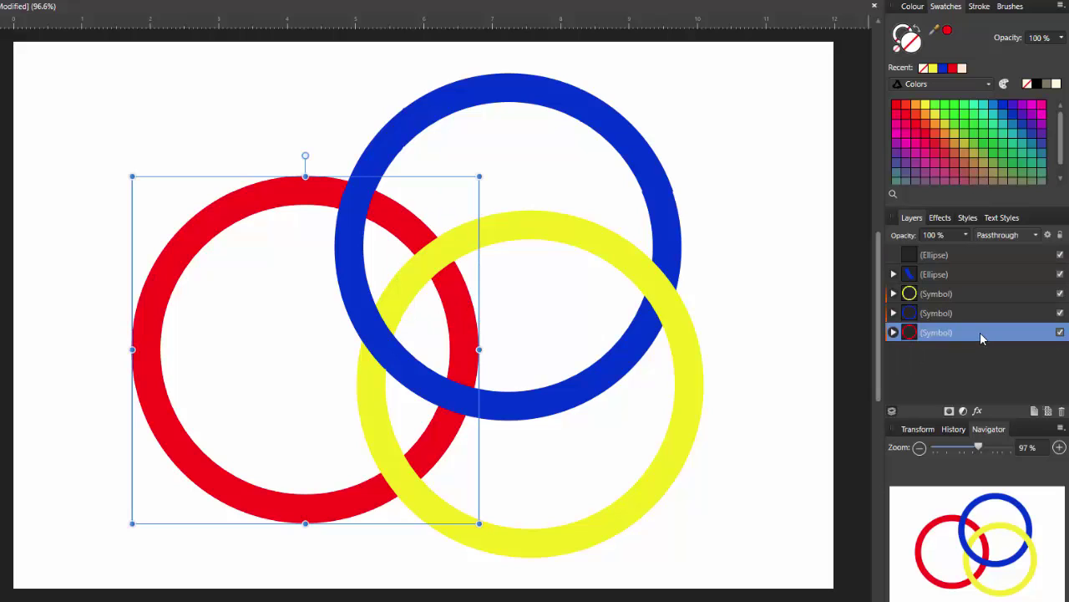
{"action": "right_click", "coordinate": [981, 332]}
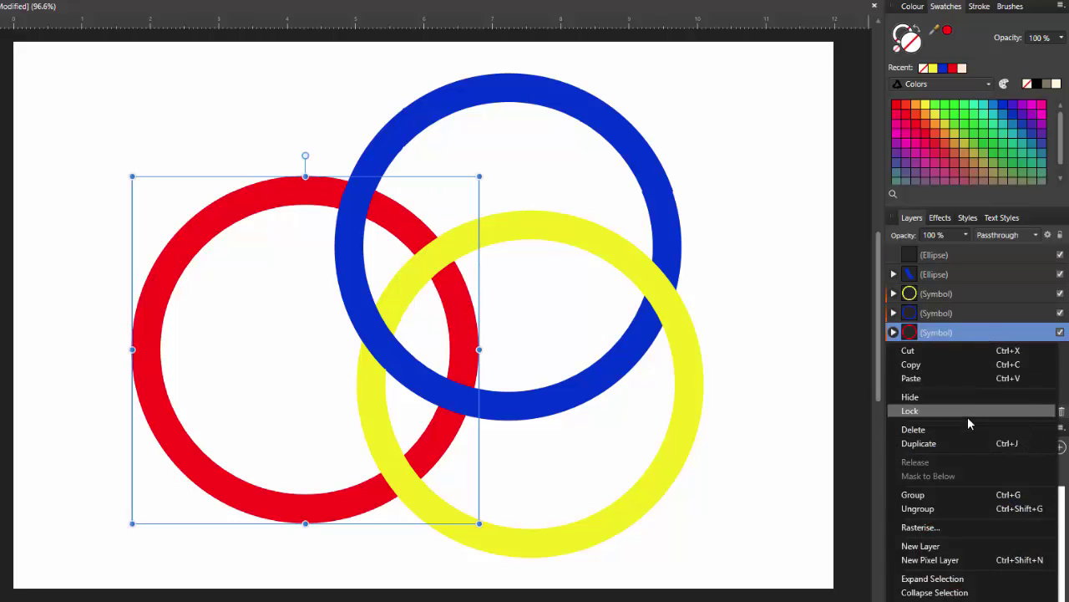
{"action": "left_click", "coordinate": [965, 441]}
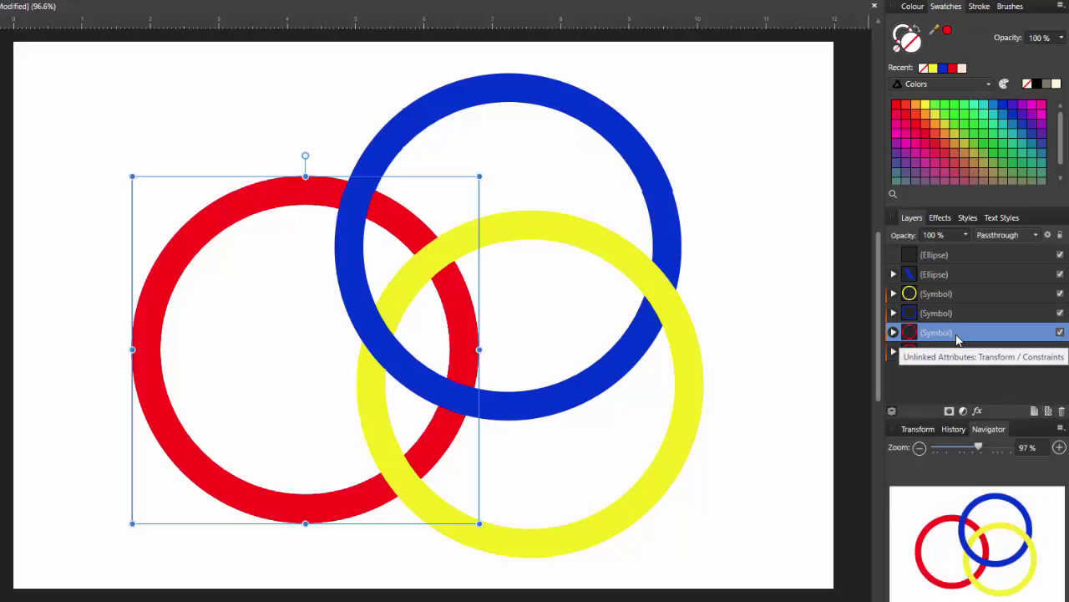
{"action": "left_click_drag", "start_coordinate": [958, 339], "coordinate": [960, 259]}
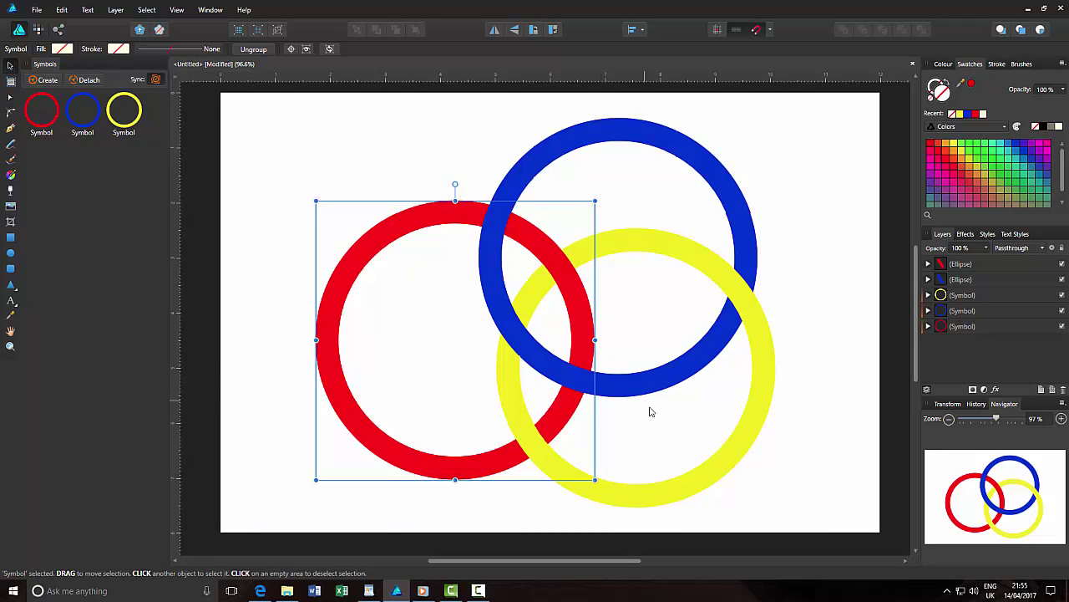
- Draw an unfilled ellipse about 1.7 by 1.6 in around the lower crossing of the red and blue rings
{"action": "left_click", "coordinate": [700, 419]}
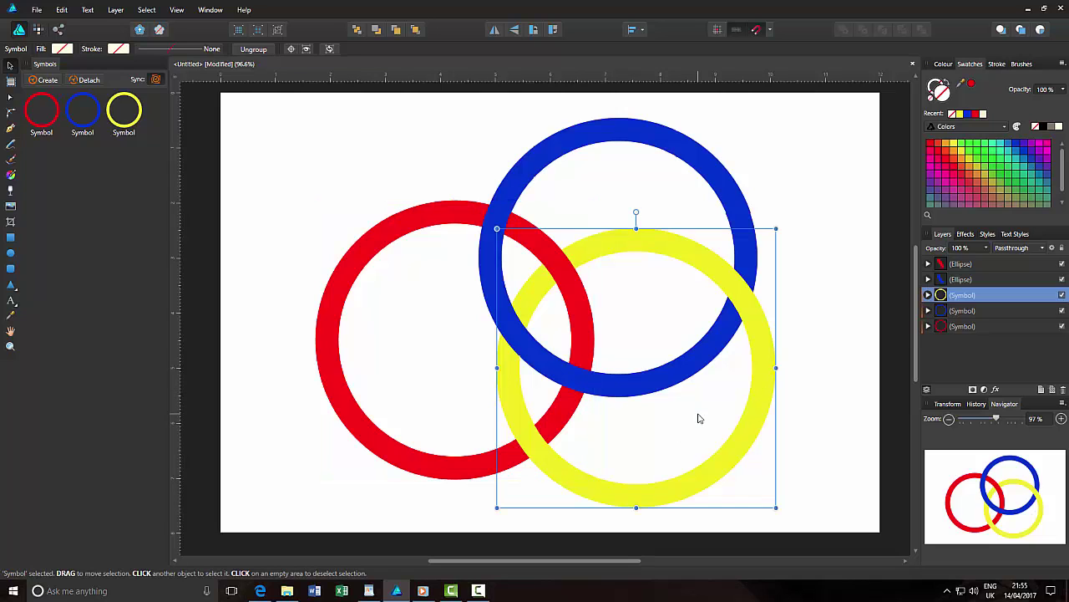
{"action": "left_click", "coordinate": [291, 495]}
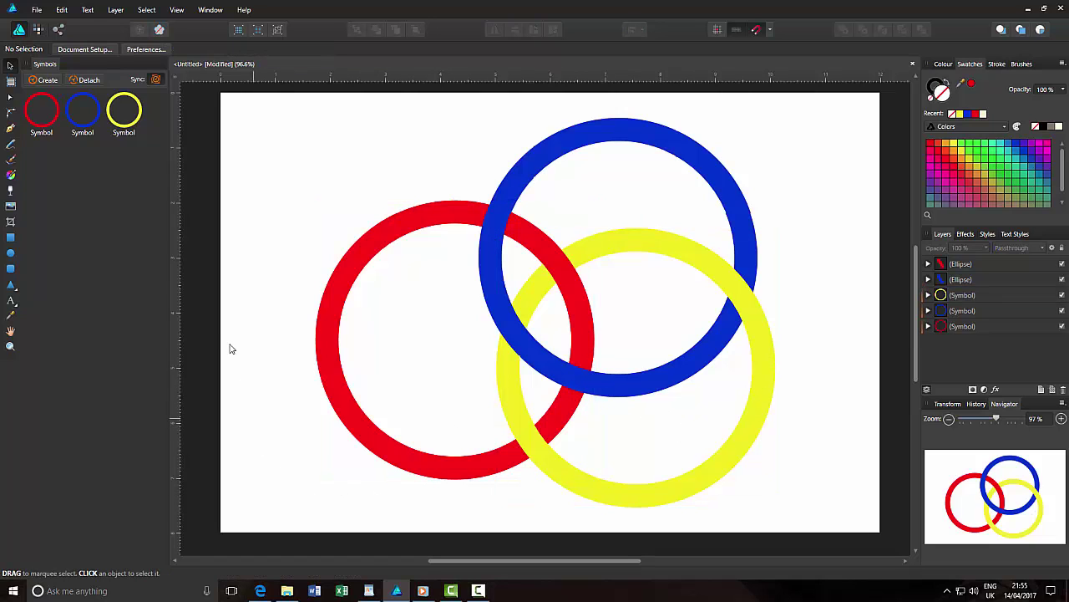
{"action": "left_click", "coordinate": [10, 254]}
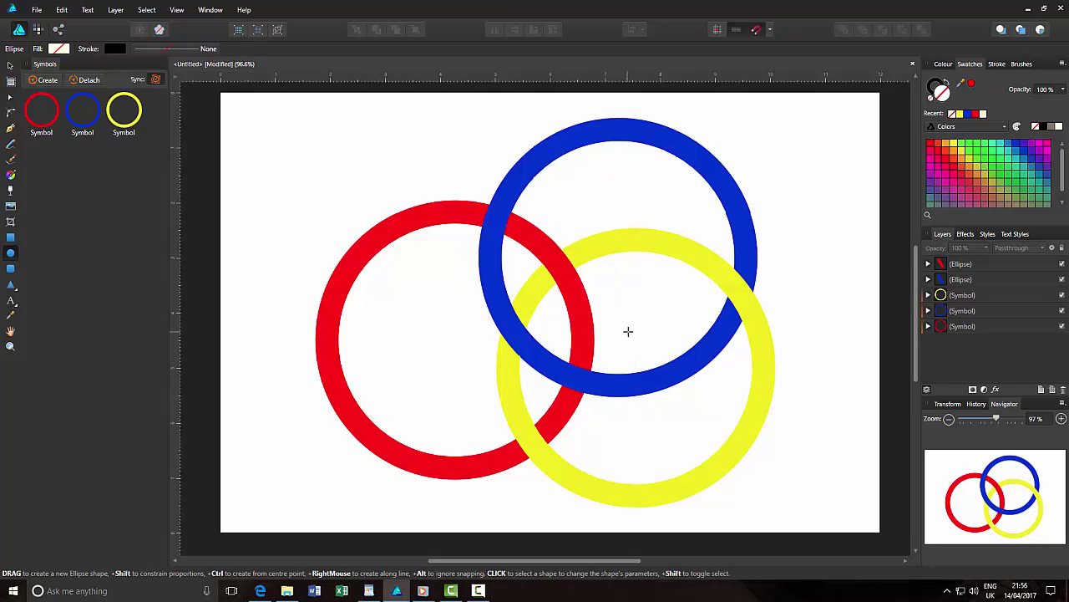
{"action": "left_click_drag", "start_coordinate": [628, 331], "coordinate": [533, 419]}
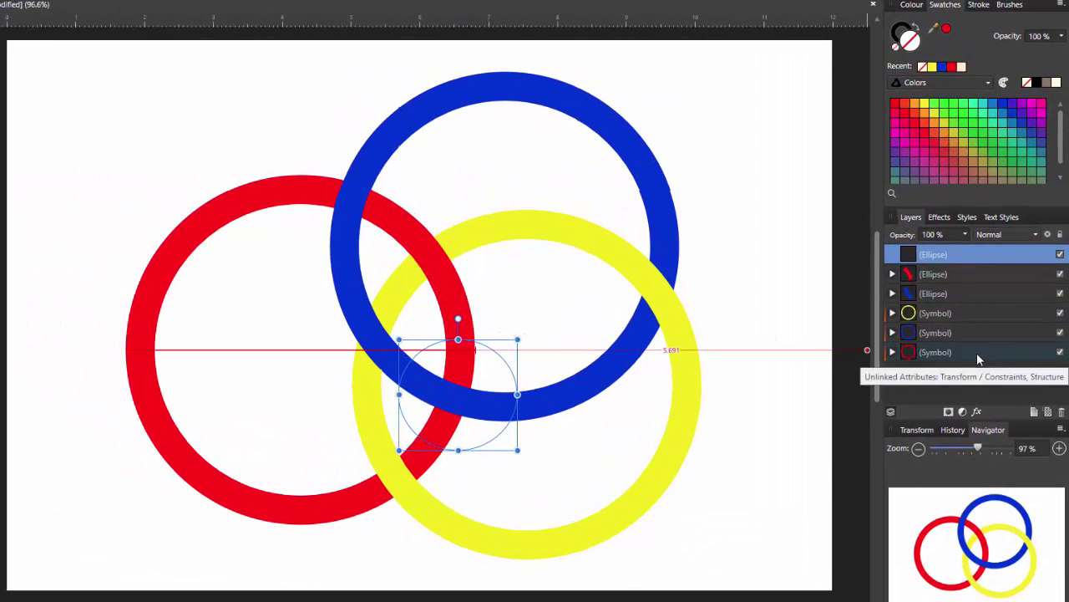
- Duplicate the red ring symbol, clip the duplicate inside the ellipse at the lower red and blue crossing, and clear the selection
{"action": "left_click", "coordinate": [977, 353]}
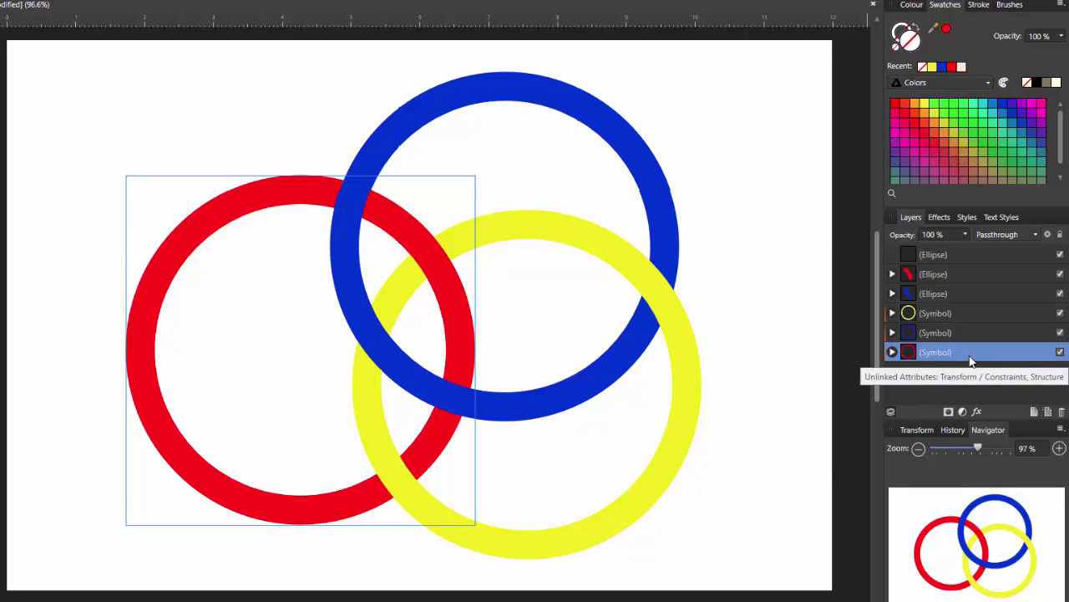
{"action": "right_click", "coordinate": [969, 354]}
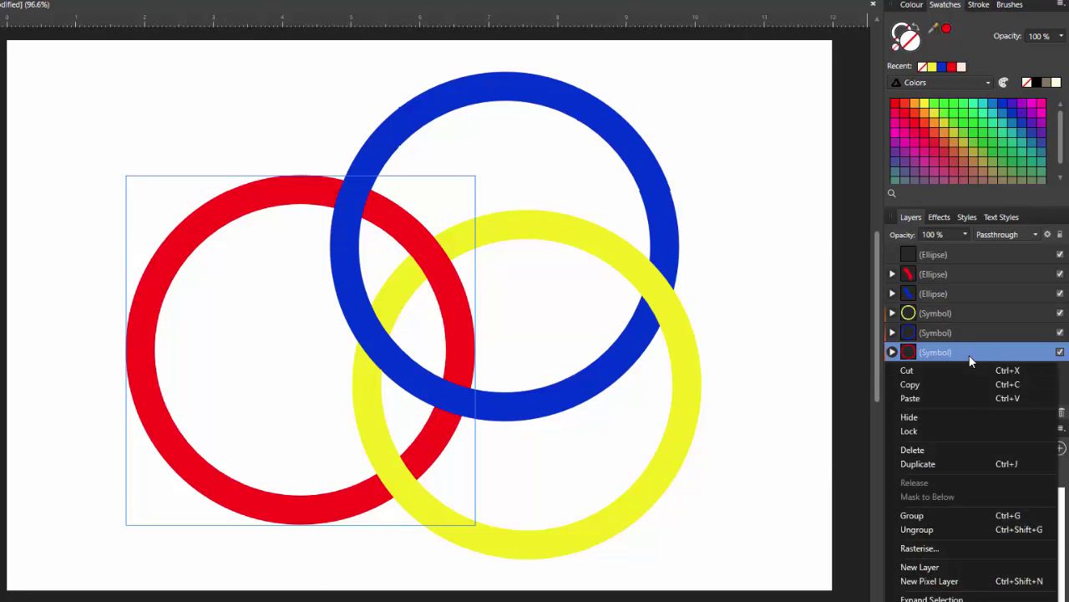
{"action": "left_click", "coordinate": [956, 462]}
{"action": "left_click_drag", "start_coordinate": [971, 333], "coordinate": [973, 266]}
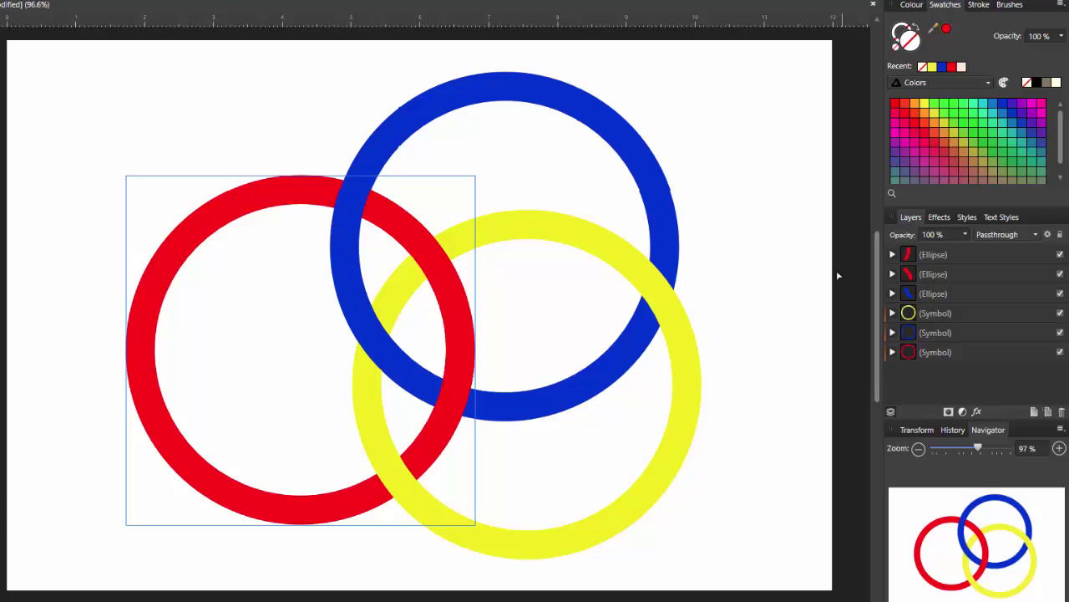
{"action": "left_click", "coordinate": [849, 309]}
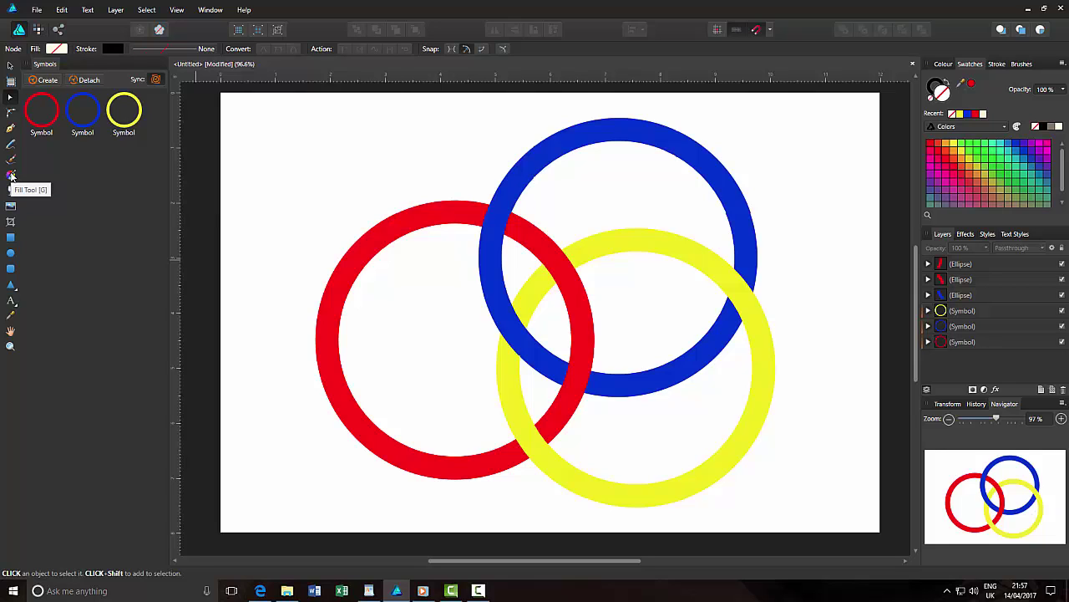
- Apply a Linear gradient fill to the curves inside the red ring symbol with the Fill Tool
{"action": "left_click", "coordinate": [11, 175]}
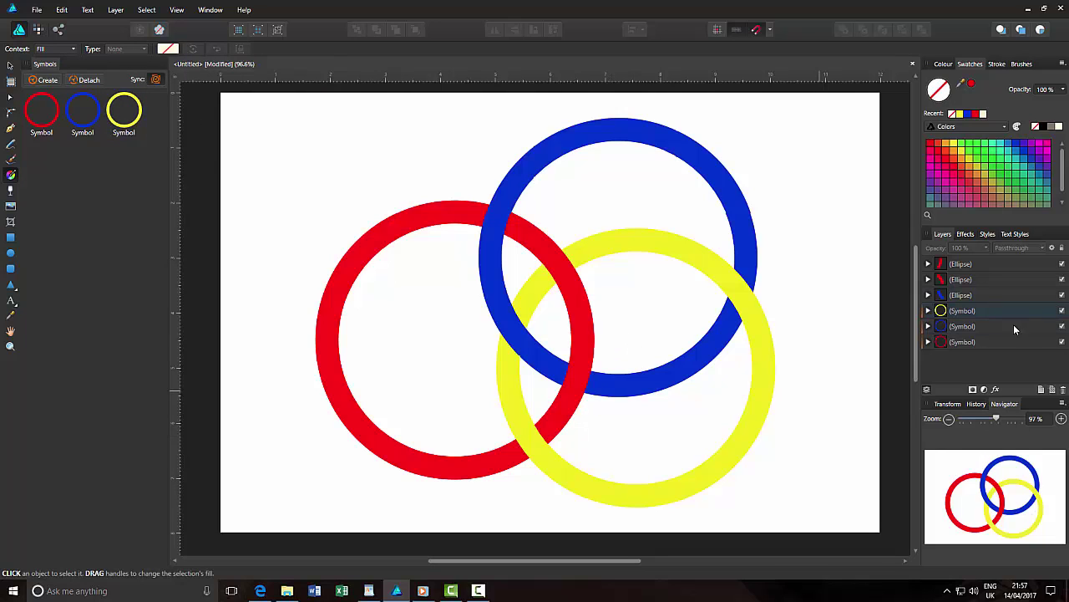
{"action": "left_click", "coordinate": [928, 343]}
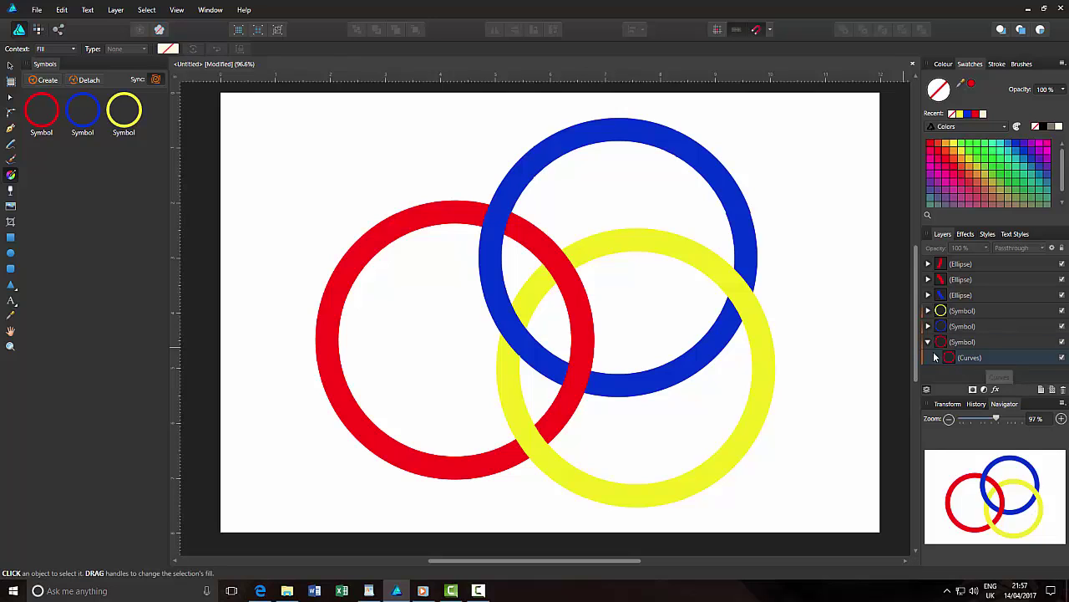
{"action": "left_click", "coordinate": [995, 359]}
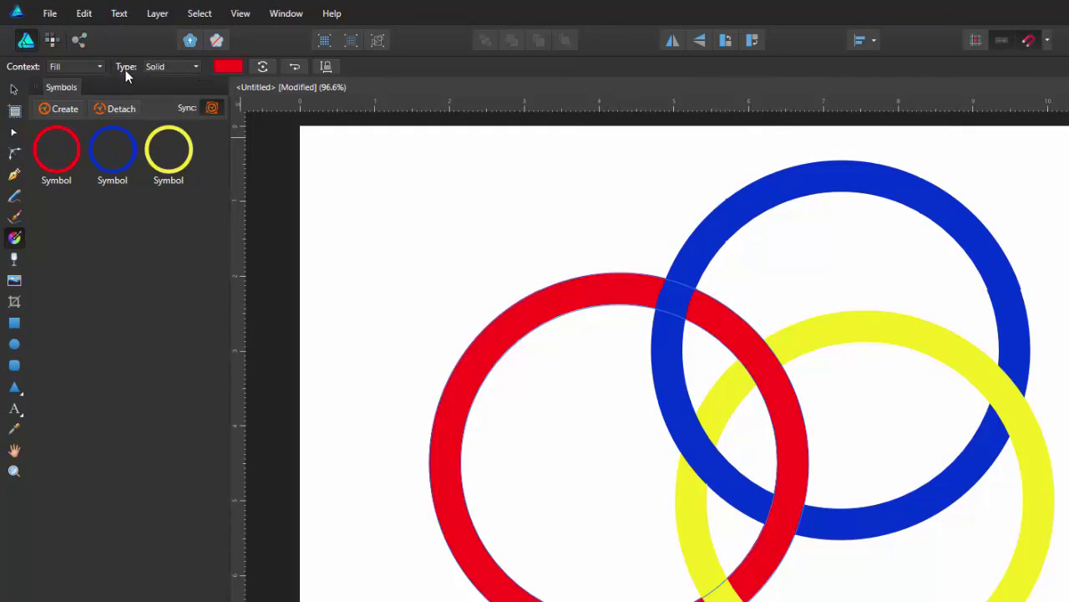
{"action": "left_click", "coordinate": [198, 64]}
{"action": "left_click", "coordinate": [170, 119]}
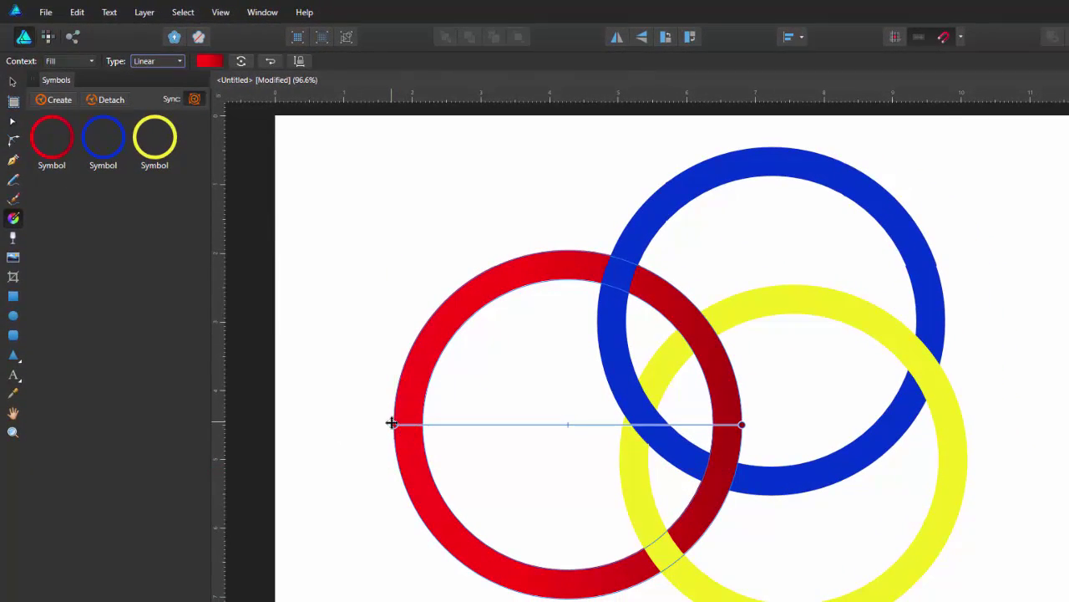
- Tilt the red ring's gradient by raising its start on the ring's left edge and lowering its end on the right, and collapse the symbol
{"action": "left_click_drag", "start_coordinate": [393, 425], "coordinate": [404, 372]}
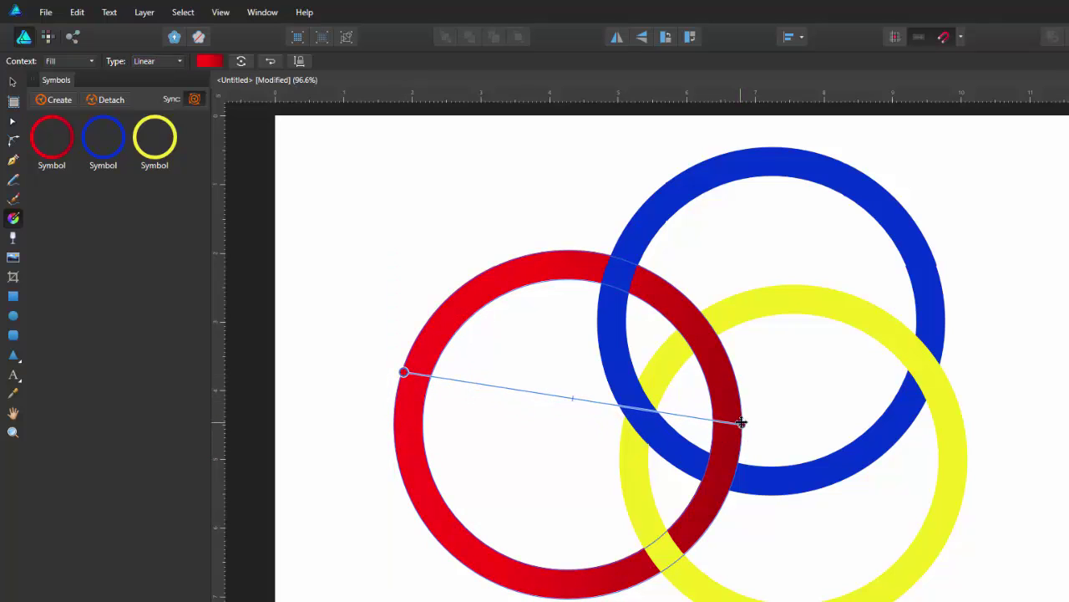
{"action": "left_click_drag", "start_coordinate": [742, 424], "coordinate": [724, 491]}
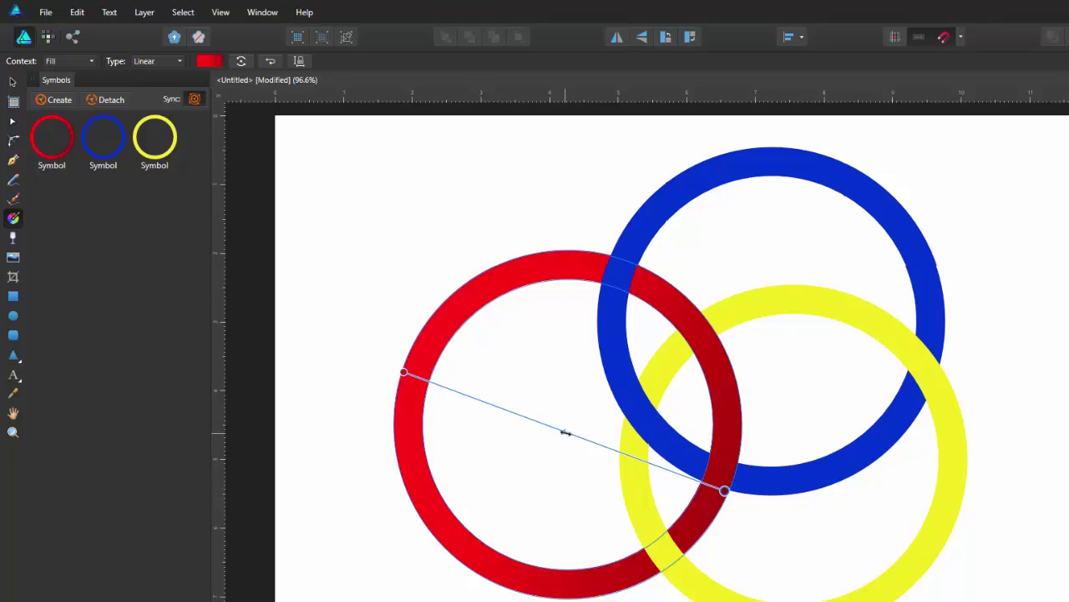
{"action": "mouse_move", "coordinate": [566, 432]}
{"action": "left_mouse_down"}
{"action": "mouse_move", "coordinate": [430, 380]}
{"action": "mouse_move", "coordinate": [673, 459]}
{"action": "mouse_move", "coordinate": [564, 425]}
{"action": "left_mouse_up"}
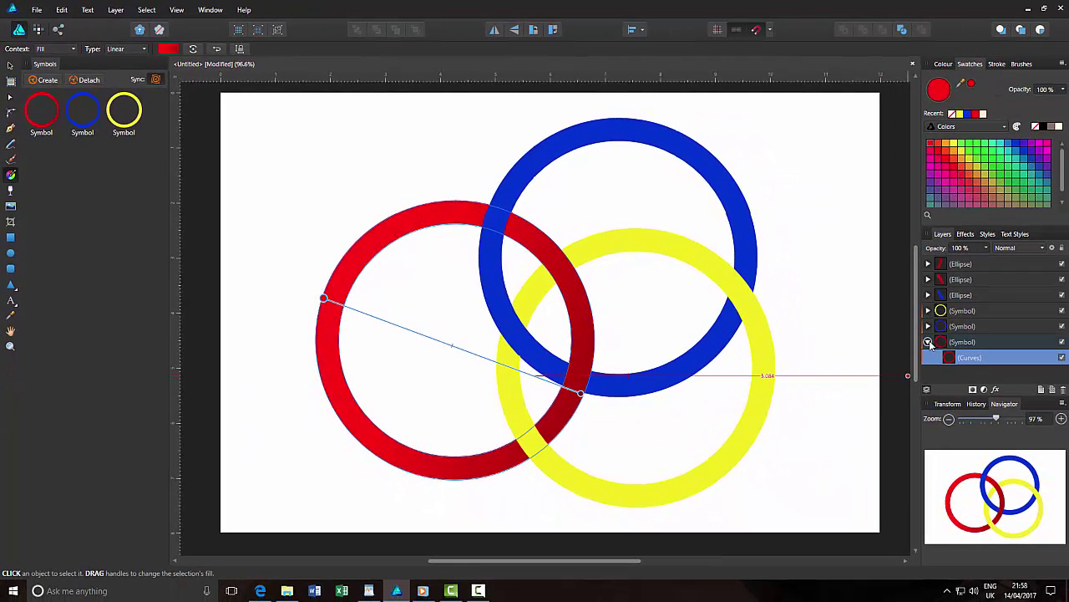
{"action": "left_click", "coordinate": [928, 342]}
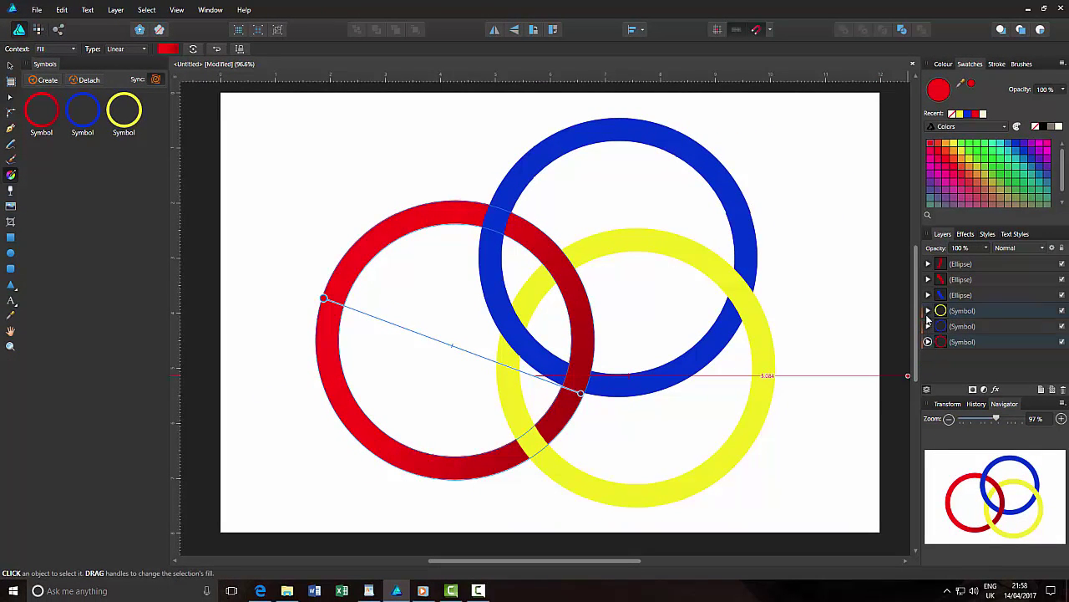
- Give the curves inside the blue ring symbol a Linear gradient fill and raise the gradient's start along the ring's left edge
{"action": "left_click", "coordinate": [929, 327]}
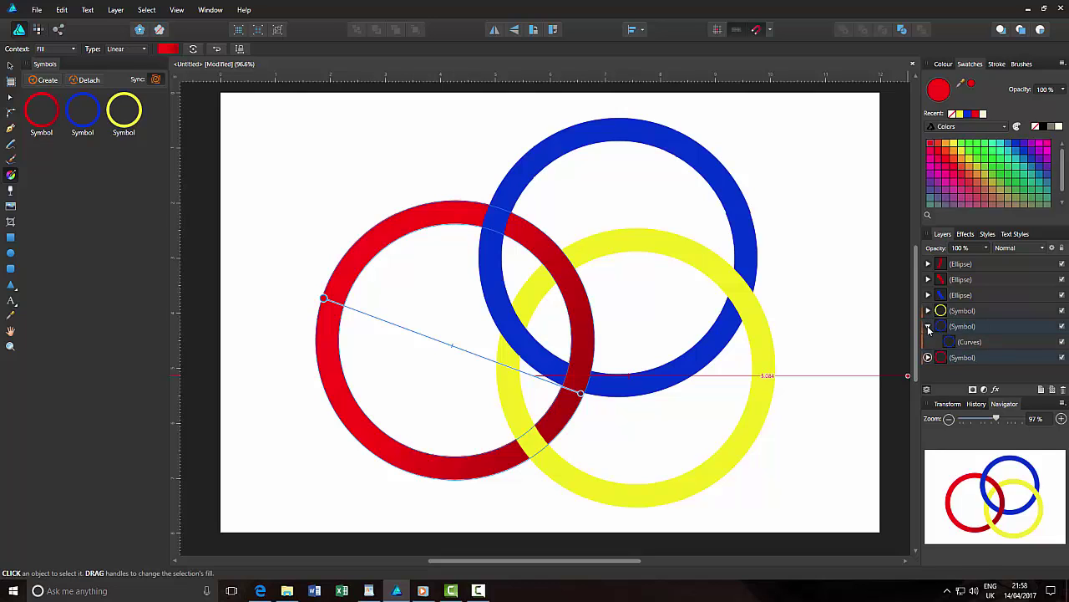
{"action": "left_click", "coordinate": [1021, 343]}
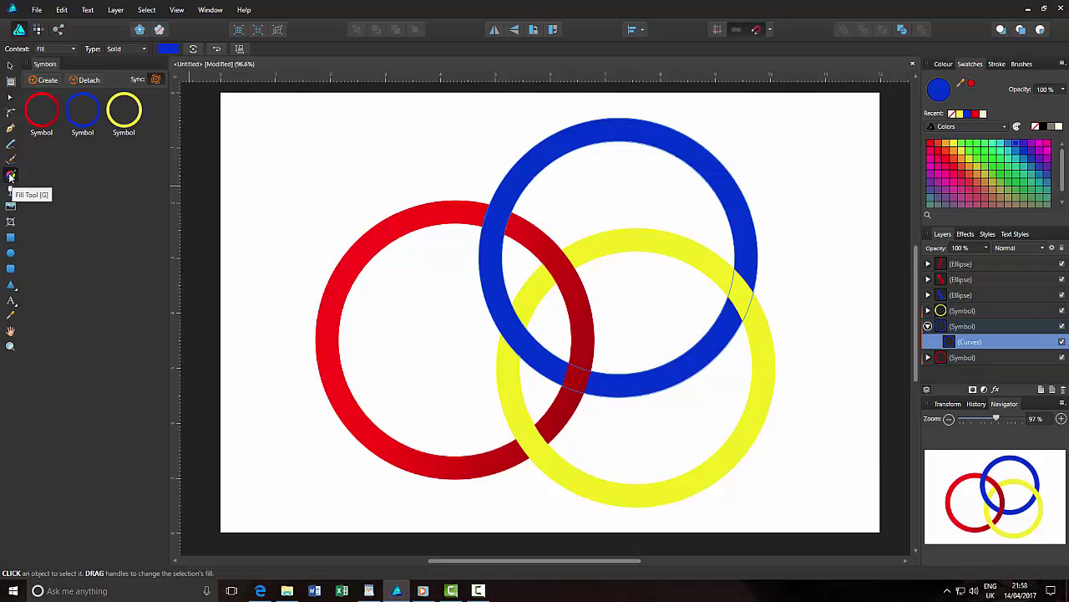
{"action": "left_click", "coordinate": [143, 49]}
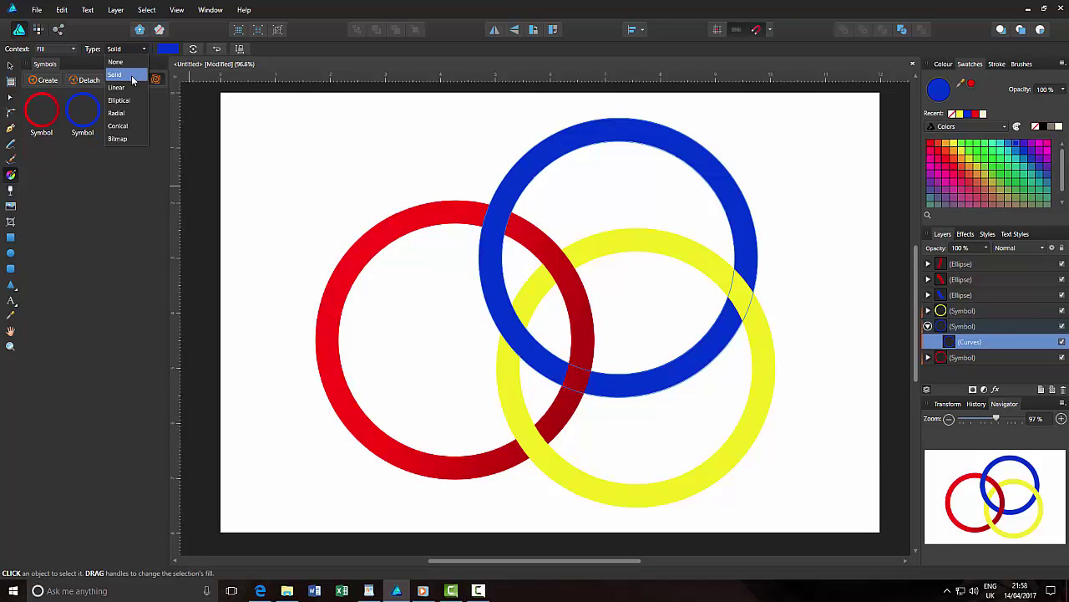
{"action": "left_click", "coordinate": [119, 88]}
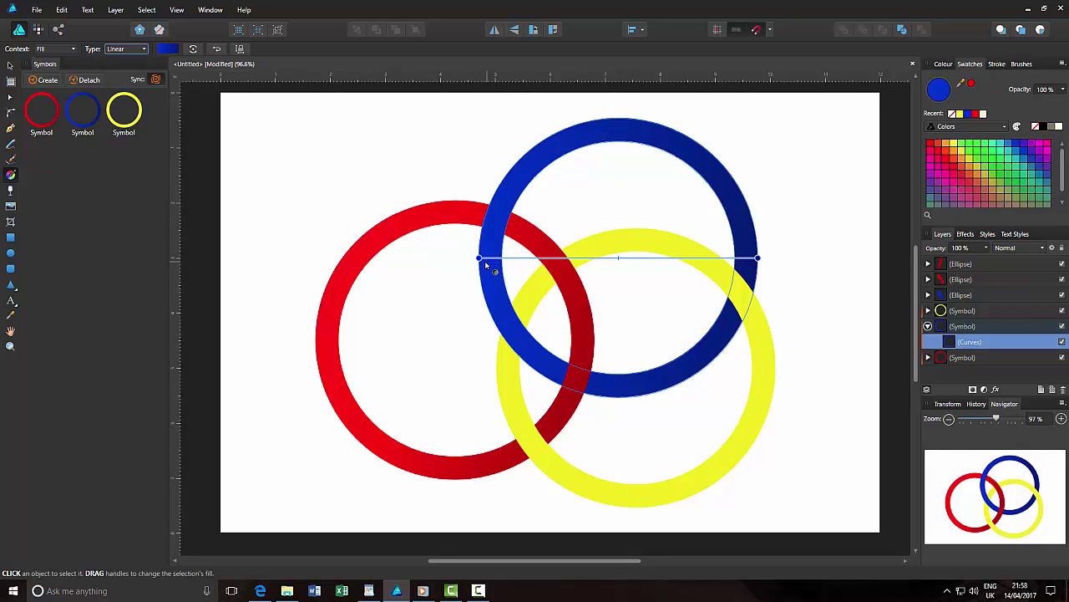
{"action": "left_click_drag", "start_coordinate": [476, 258], "coordinate": [485, 211]}
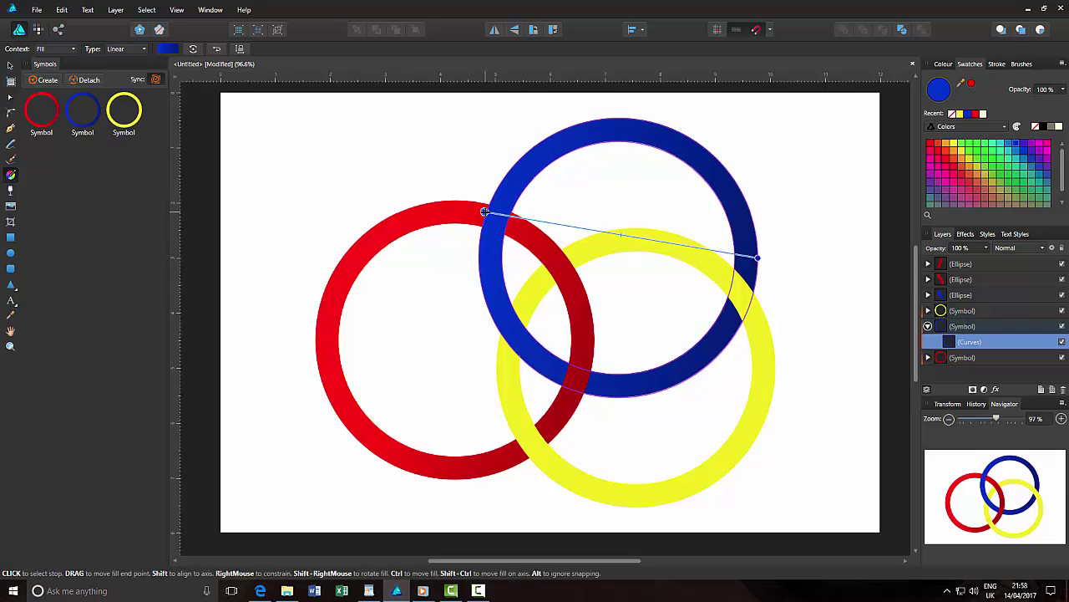
{"action": "left_click", "coordinate": [929, 327]}
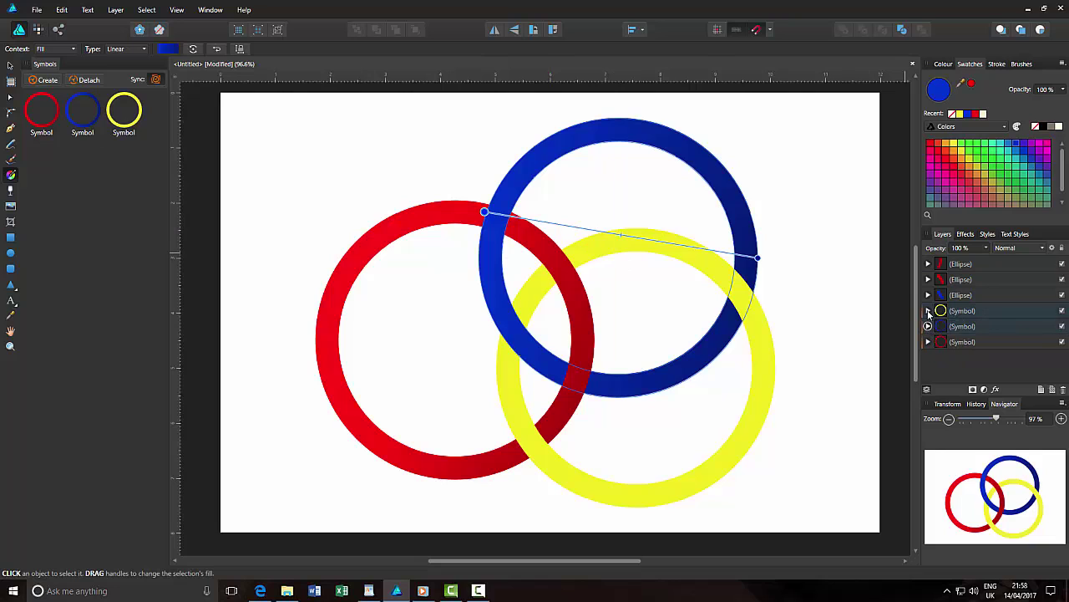
- Give the yellow ring symbol's curves a Linear gradient fill, raise its start and lower its end slightly, and deselect the ring
{"action": "left_click", "coordinate": [928, 310]}
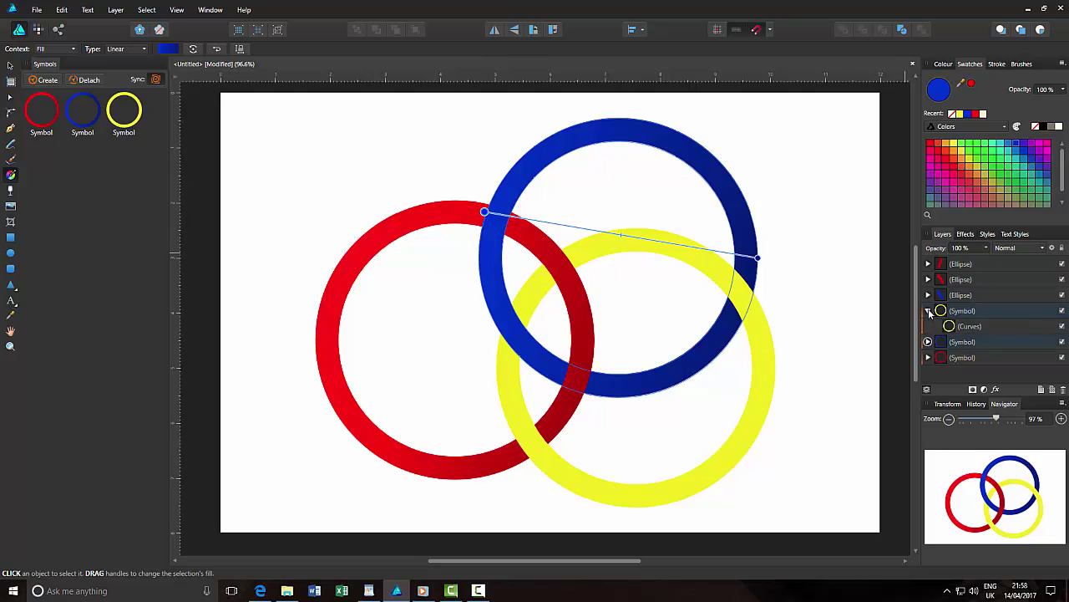
{"action": "left_click", "coordinate": [991, 325]}
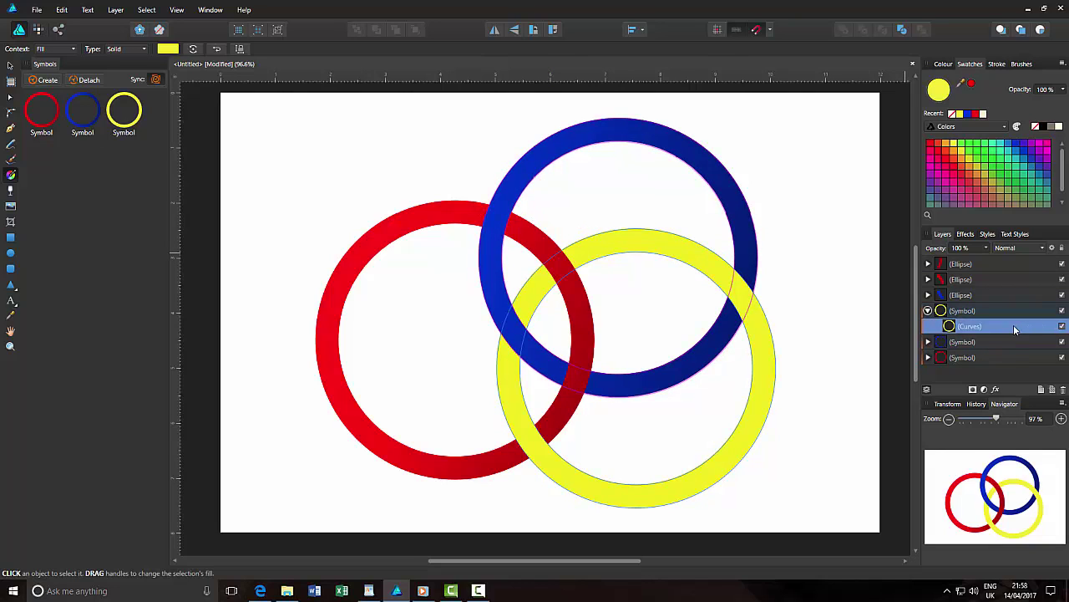
{"action": "left_click", "coordinate": [145, 50]}
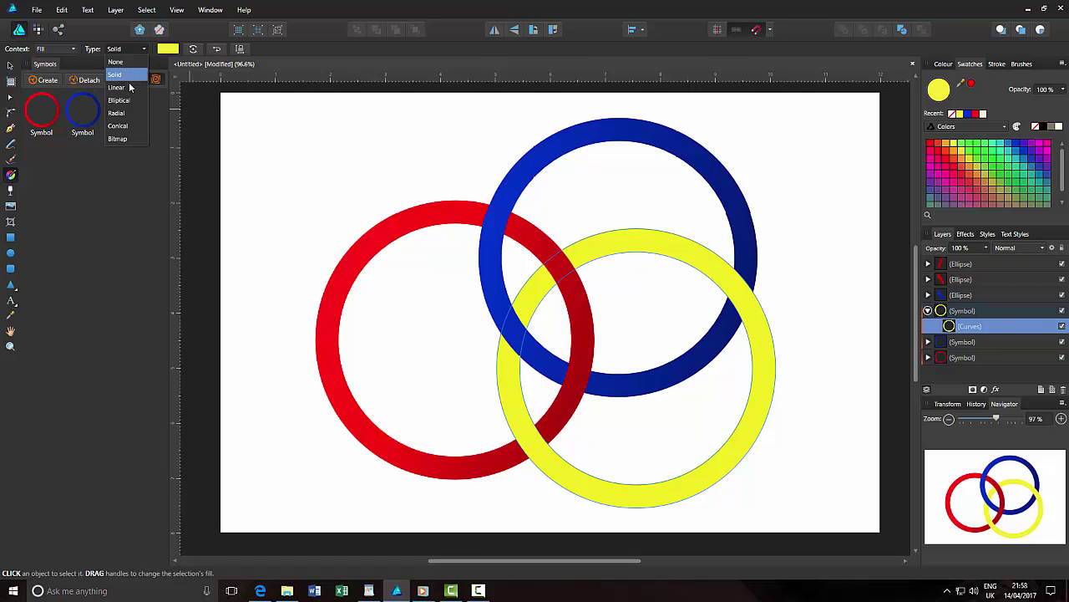
{"action": "left_click", "coordinate": [126, 89]}
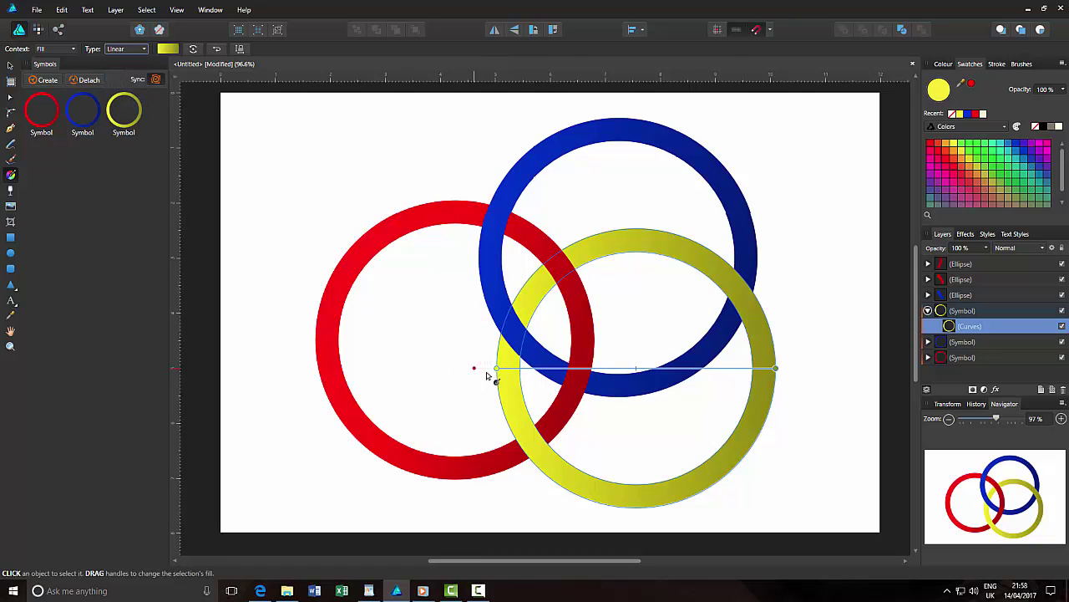
{"action": "left_click_drag", "start_coordinate": [497, 368], "coordinate": [497, 327]}
{"action": "left_click_drag", "start_coordinate": [775, 368], "coordinate": [769, 397]}
{"action": "left_click", "coordinate": [893, 348]}
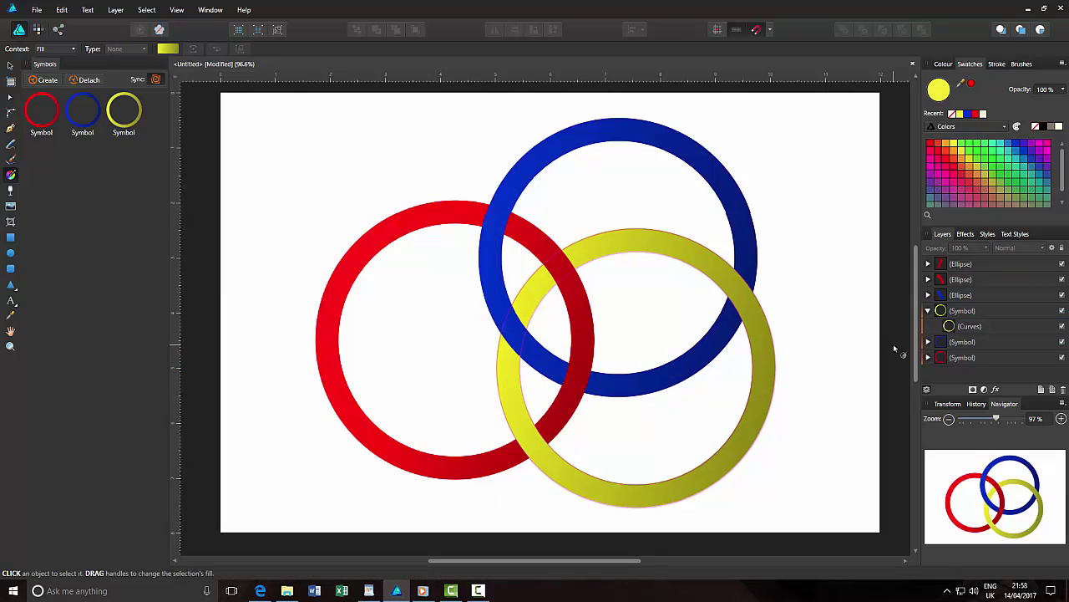